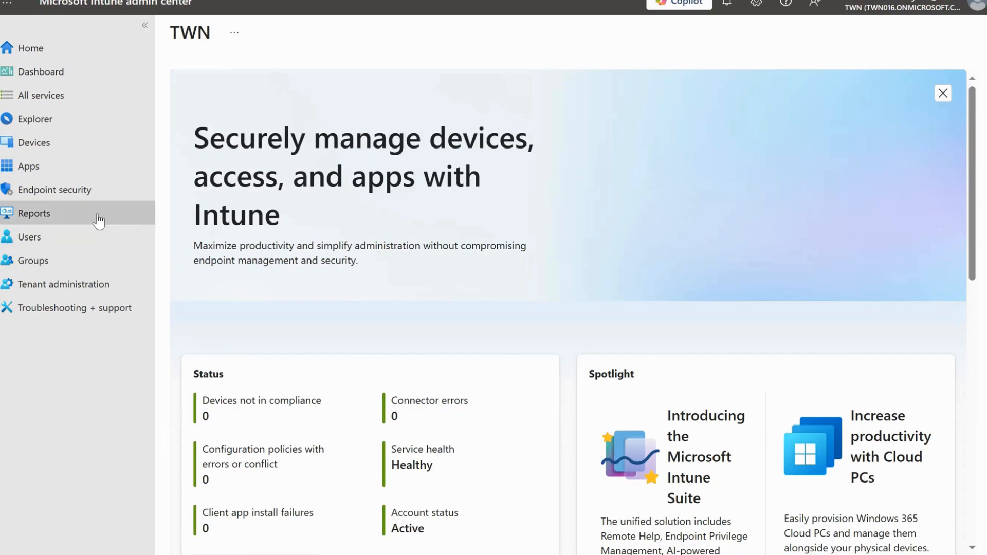
# - Open the update rings page under Windows updates for Windows devices
pyautogui.click(63, 149)
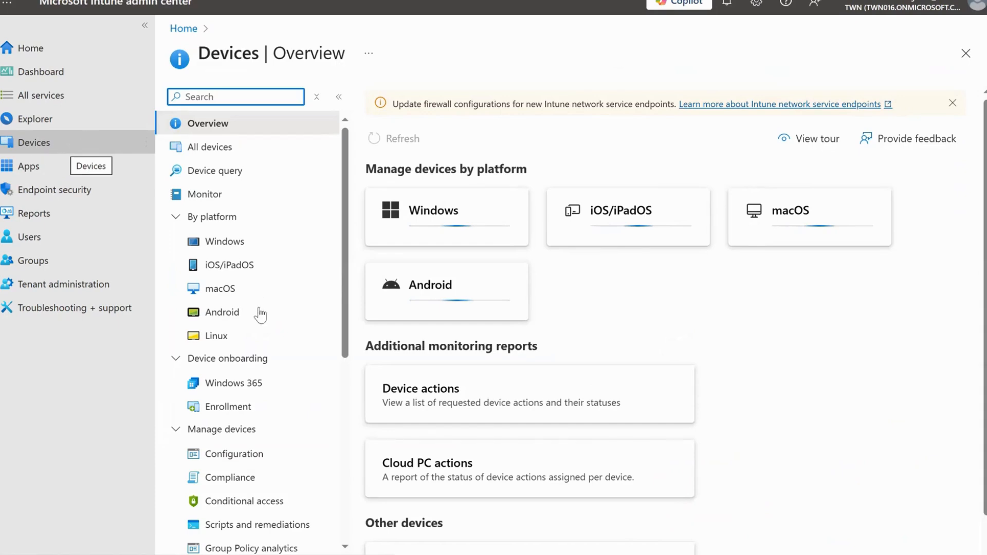
pyautogui.click(241, 246)
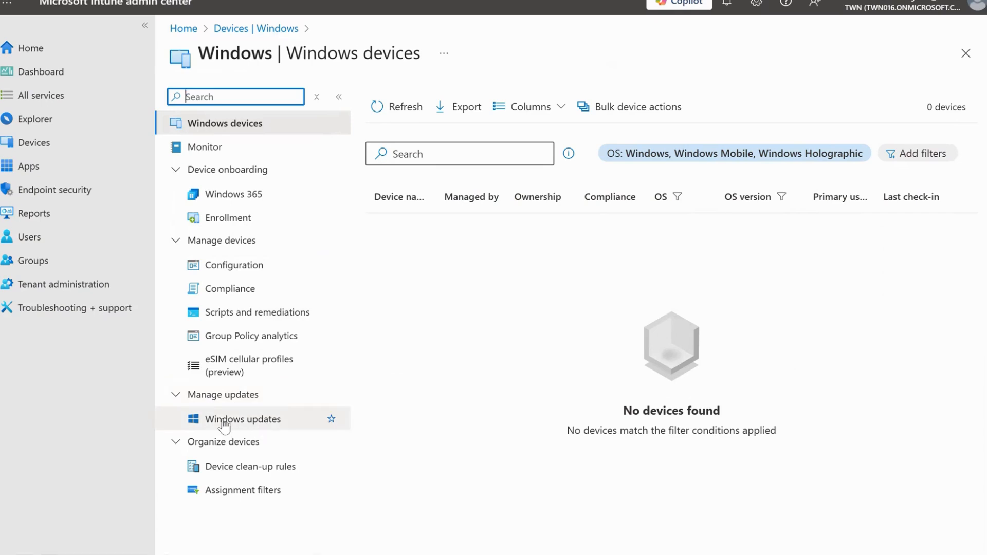
pyautogui.click(257, 421)
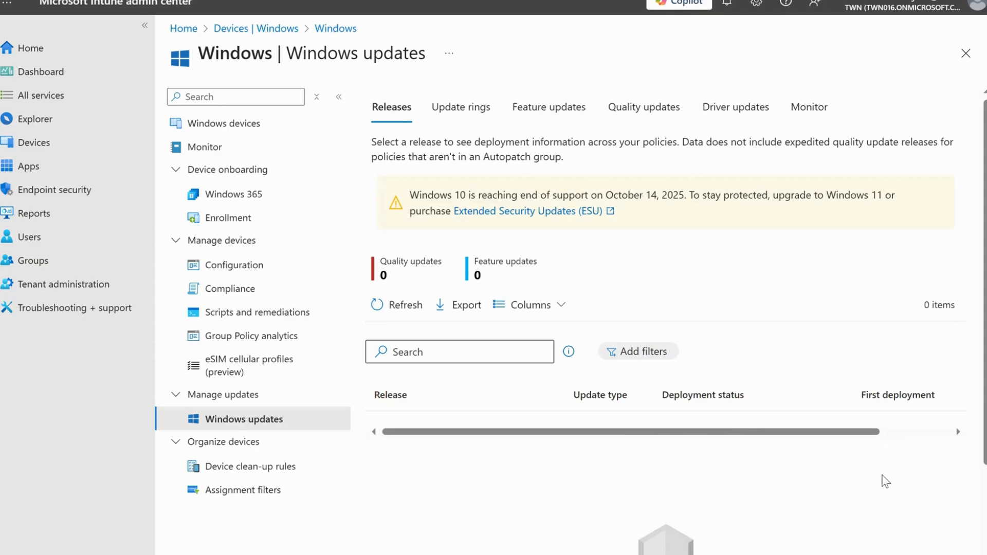
pyautogui.click(482, 119)
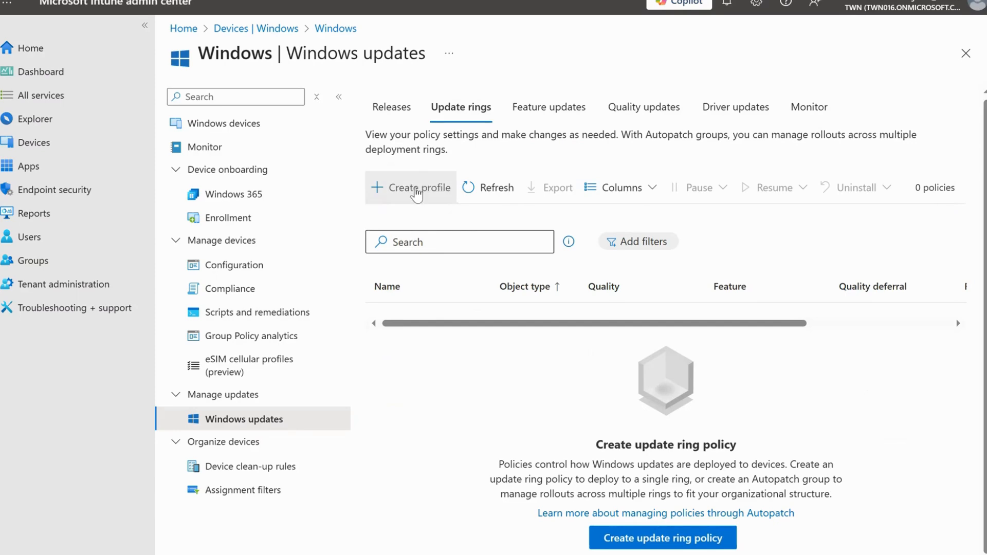
# - Create an update ring profile named TWN-Windows-updateRing and proceed to its update ring settings
pyautogui.click(417, 190)
pyautogui.click(454, 143)
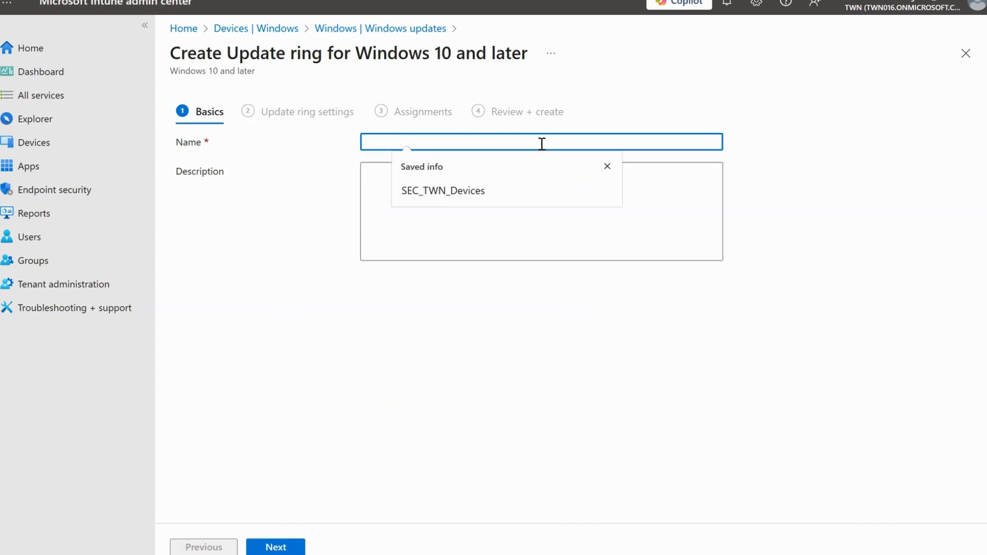
pyautogui.press('Escape')
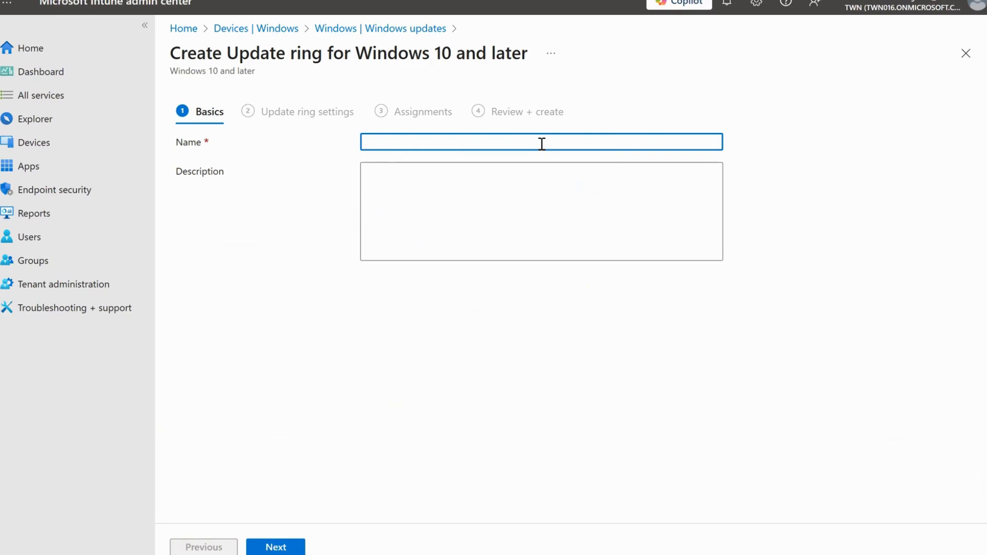
pyautogui.write('TWN-Windows-update')
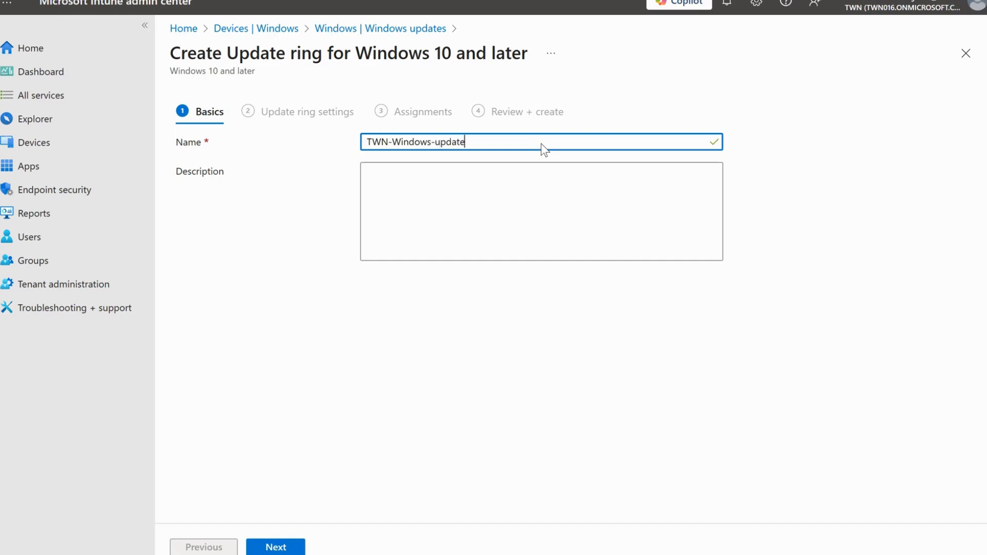
pyautogui.write('Ring')
pyautogui.click(575, 218)
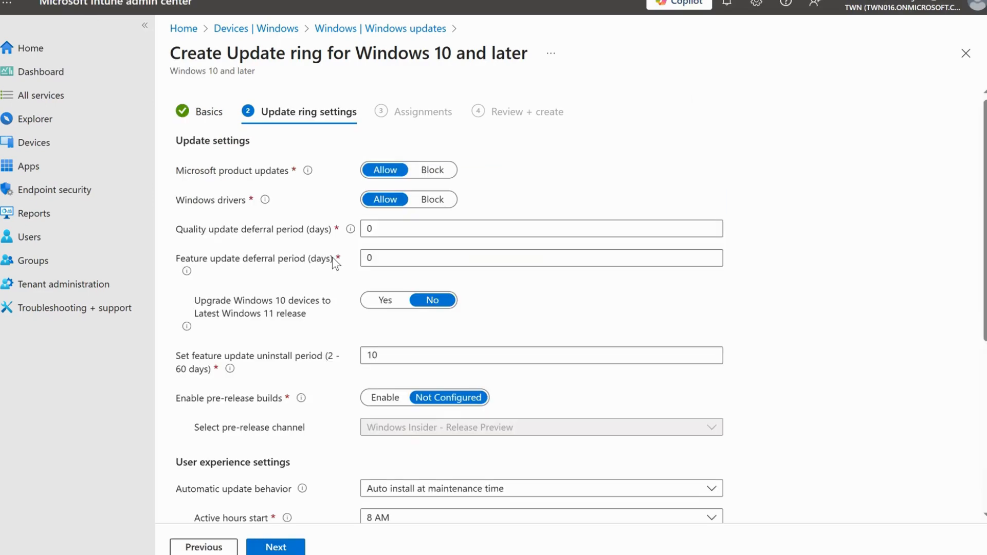
# - Review the update ring settings and set both Microsoft product updates and Windows drivers to Block
pyautogui.scroll(-5, 315, 263)
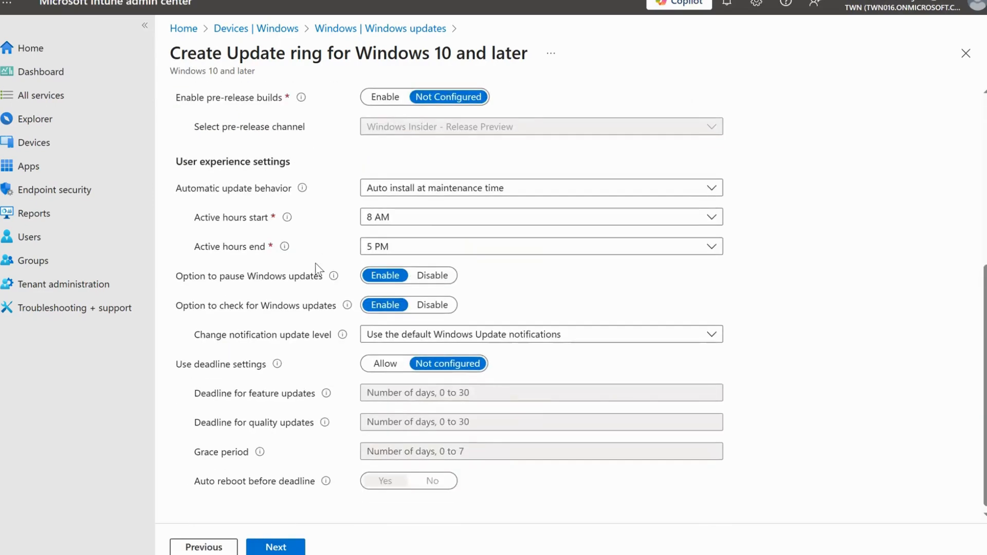
pyautogui.scroll(5, 316, 264)
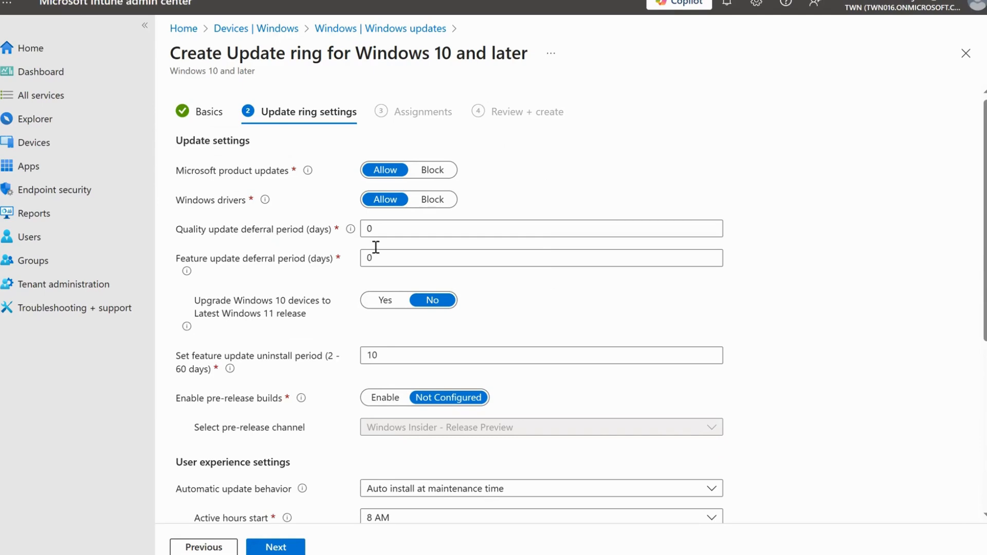
pyautogui.scroll(-5, 310, 327)
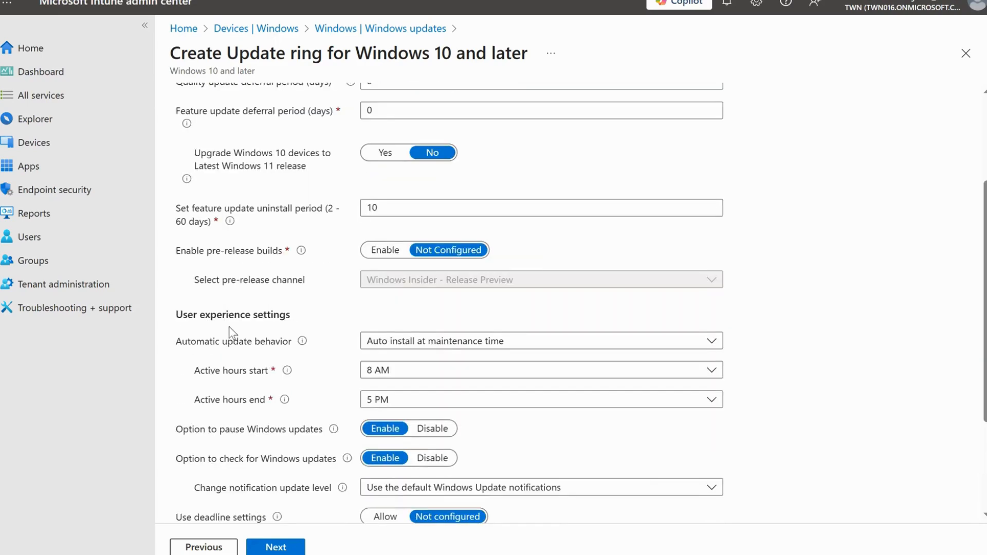
pyautogui.scroll(5, 305, 399)
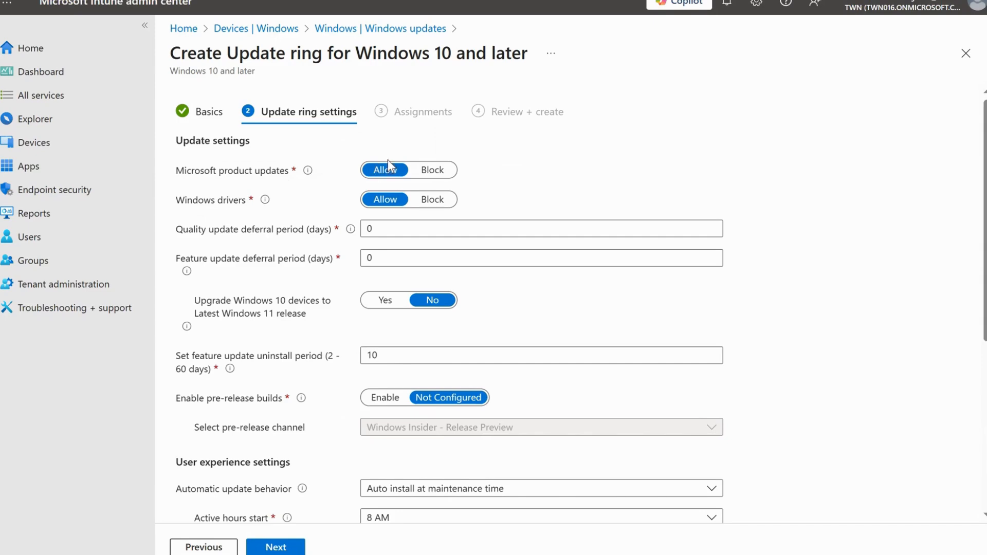
pyautogui.click(437, 175)
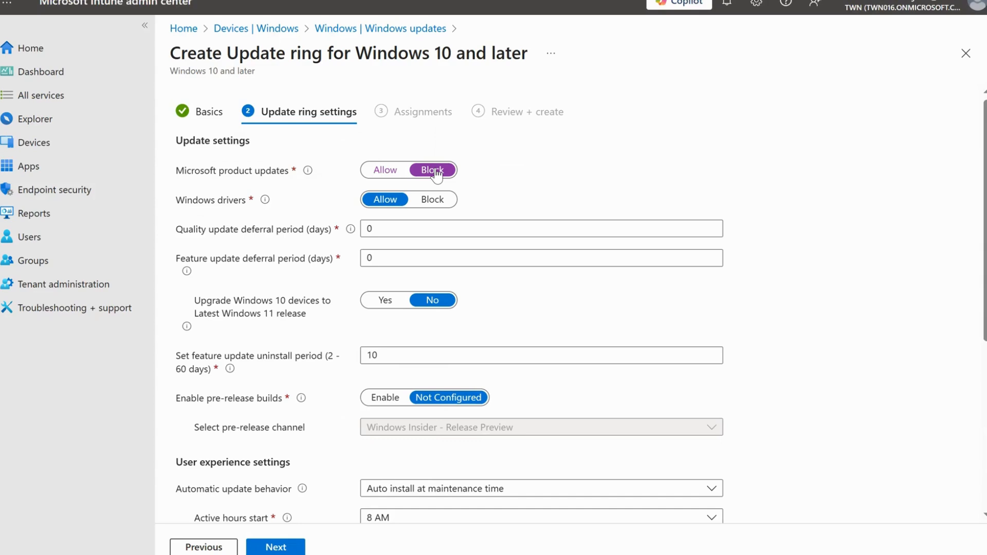
pyautogui.moveTo(266, 203)
pyautogui.click(435, 200)
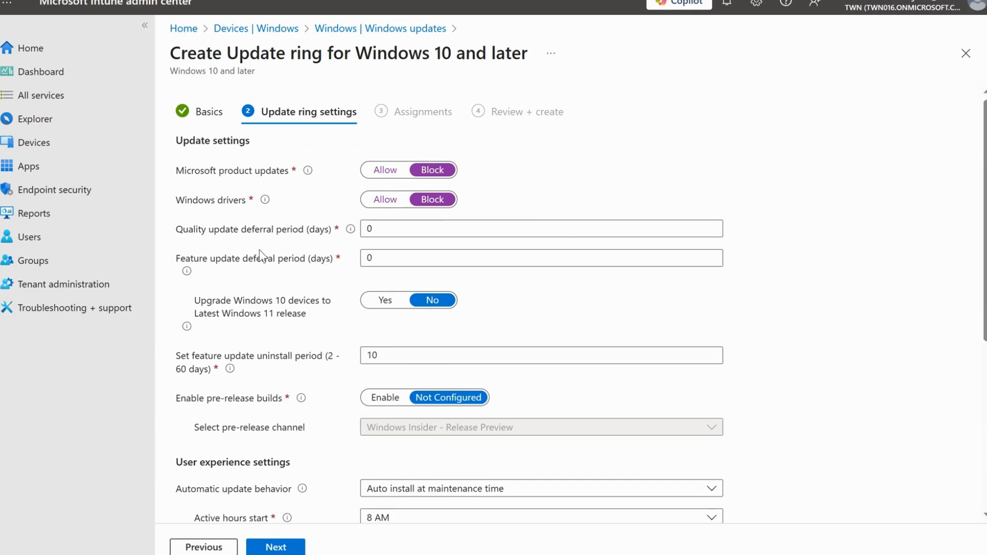
# - Set the quality update deferral period to 10 days
pyautogui.click(366, 228)
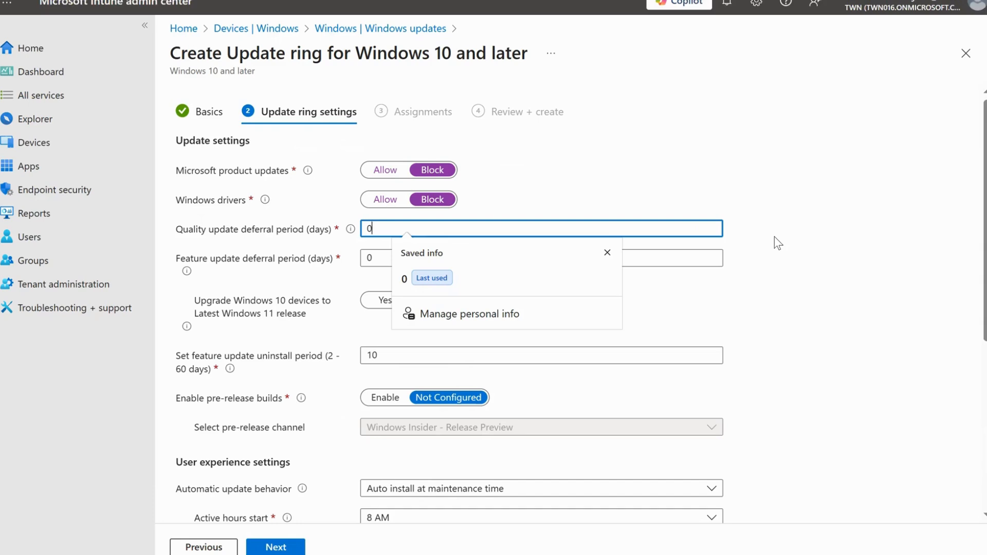
pyautogui.press('Escape')
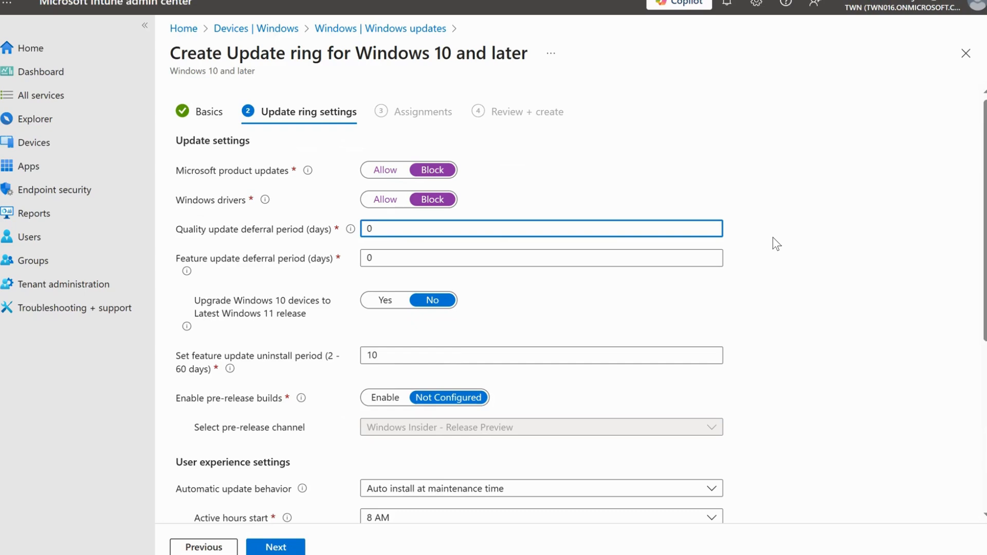
pyautogui.press('BackSpace')
pyautogui.write('10')
pyautogui.click(838, 235)
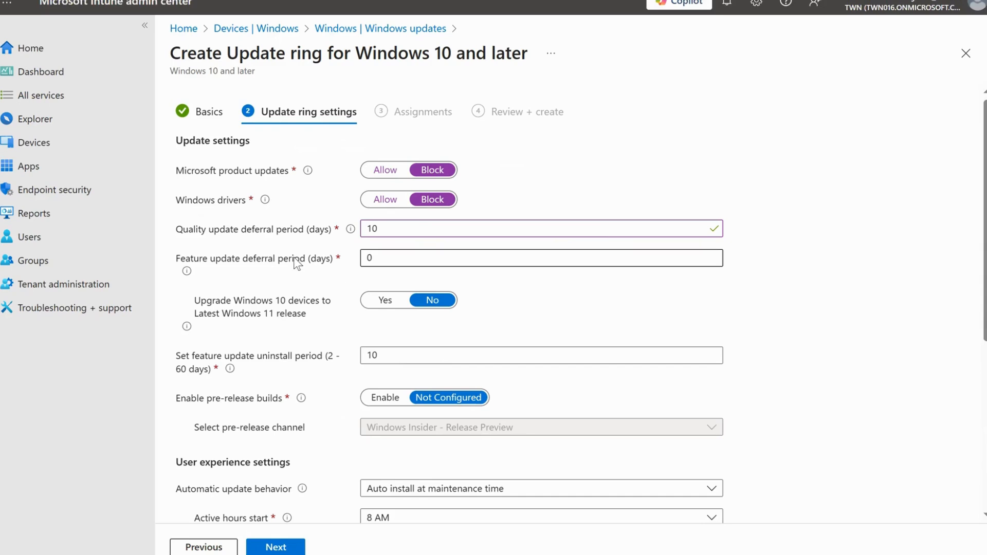
# - Set the feature update deferral period to 20 days
pyautogui.click(510, 257)
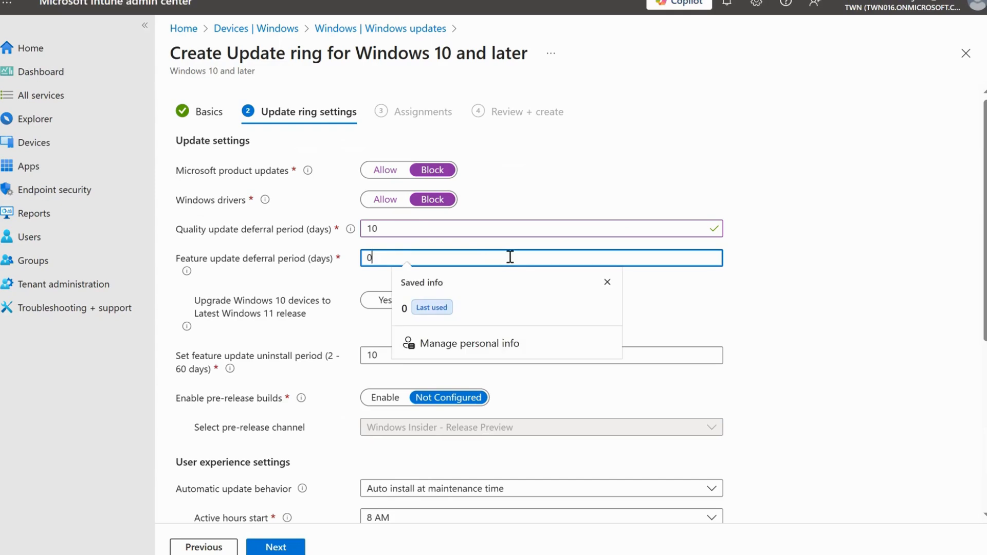
pyautogui.click(510, 257)
pyautogui.press('Escape')
pyautogui.press('BackSpace')
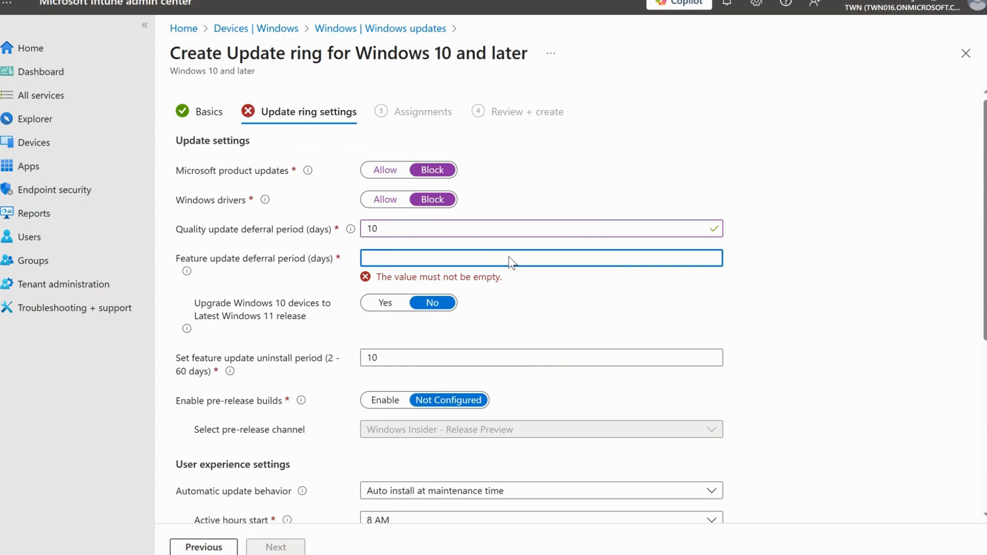
pyautogui.write('20')
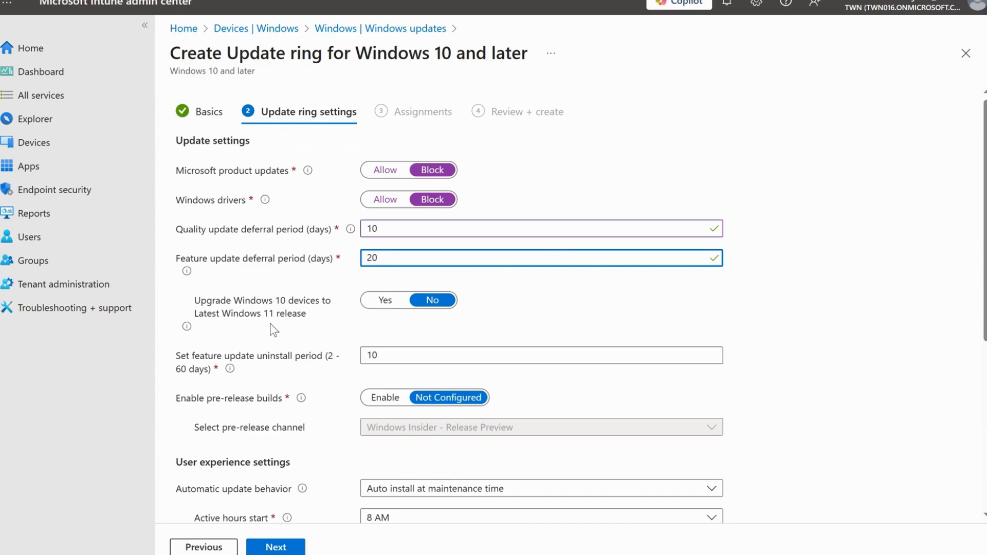
# - Try allowing Windows 10 devices to upgrade to the latest Windows 11 release, and return the option to No
pyautogui.scroll(-1, 274, 330)
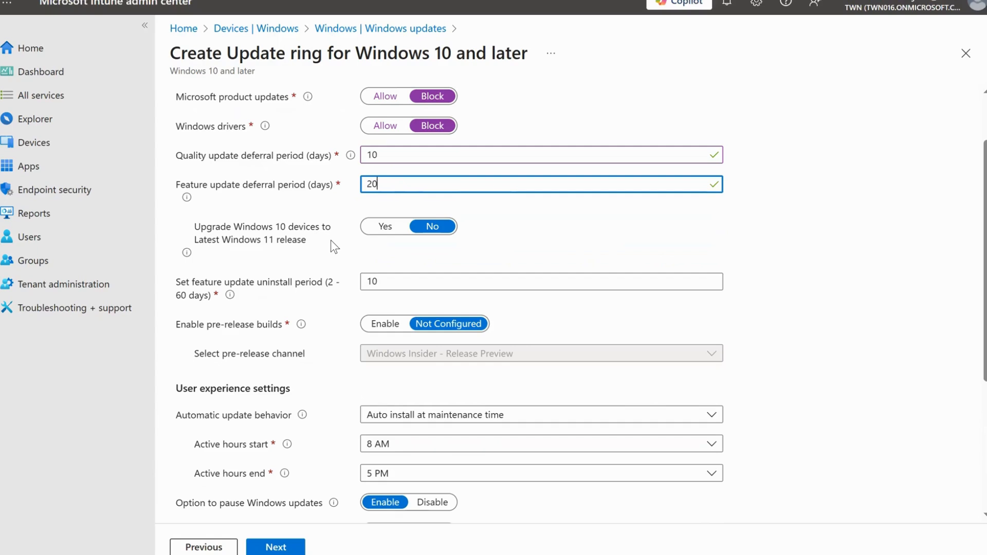
pyautogui.click(385, 227)
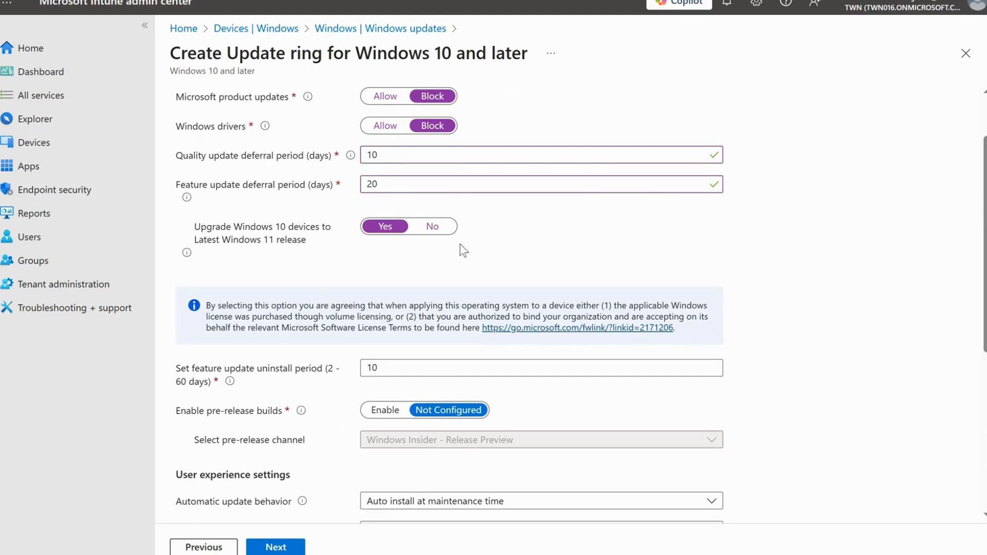
pyautogui.click(434, 227)
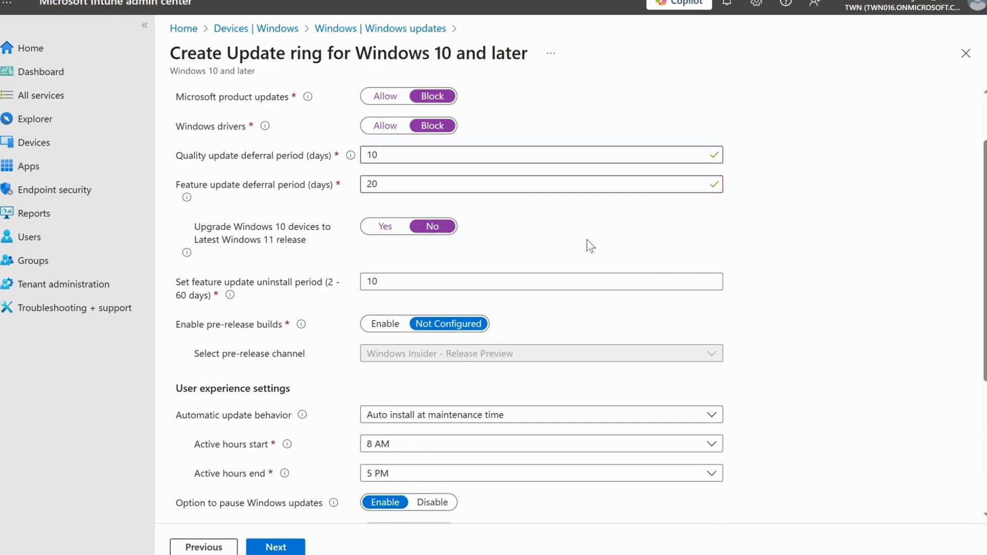
# - Try enabling pre-release builds to view the available channels, and return the option to Not Configured
pyautogui.scroll(-1, 587, 239)
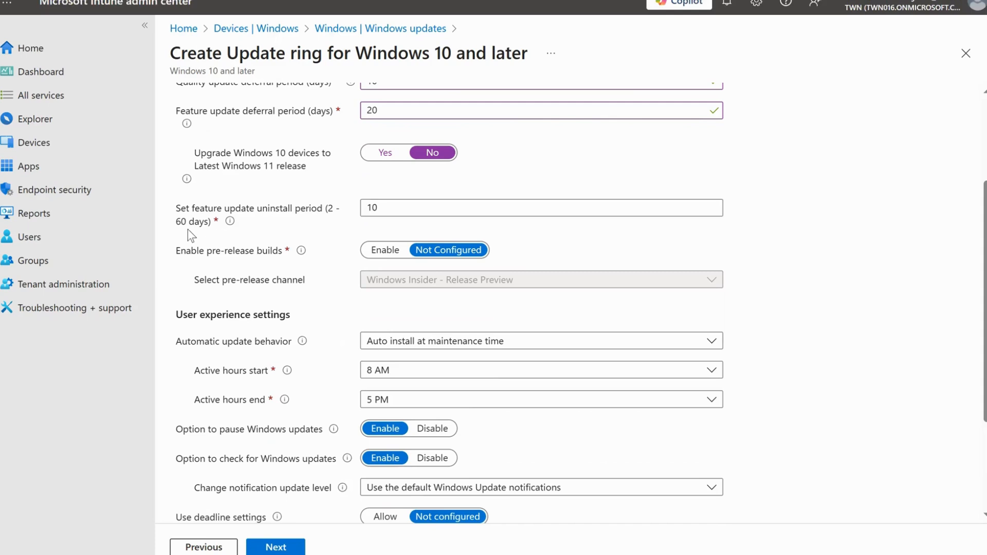
pyautogui.click(425, 208)
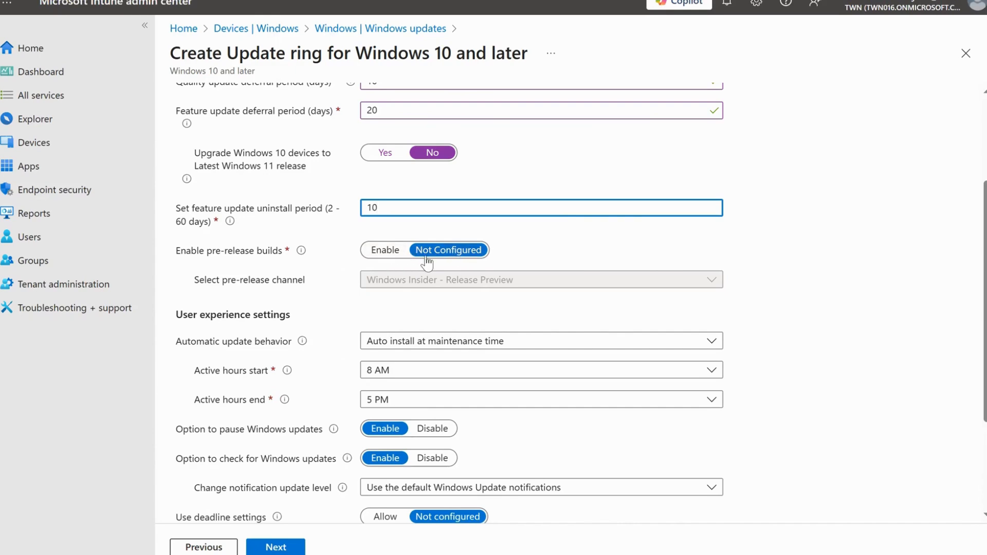
pyautogui.click(396, 253)
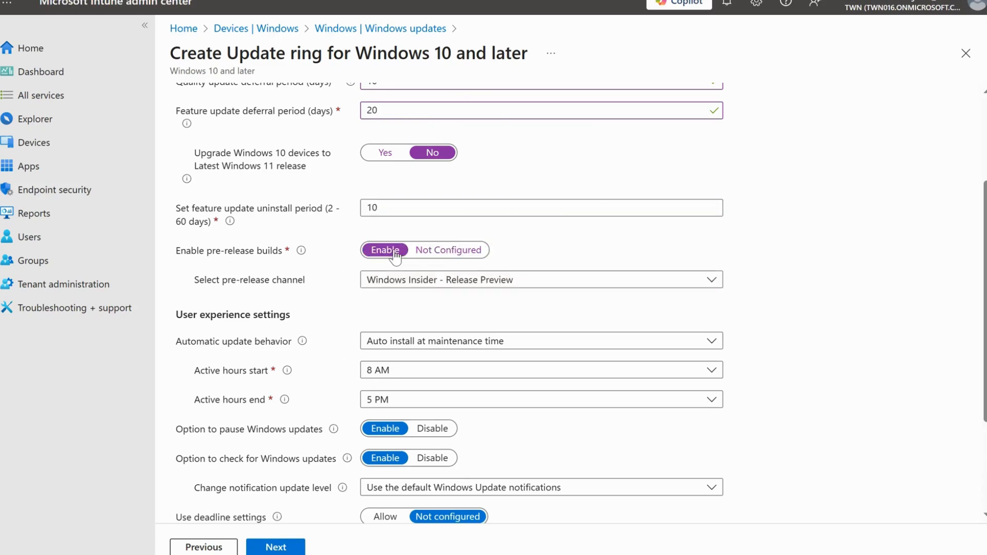
pyautogui.click(424, 283)
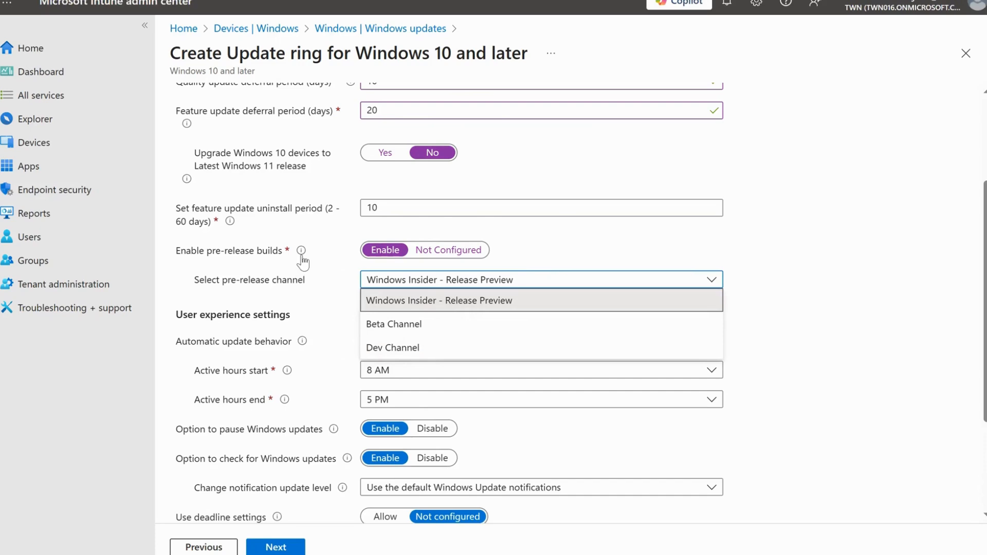
pyautogui.moveTo(301, 253)
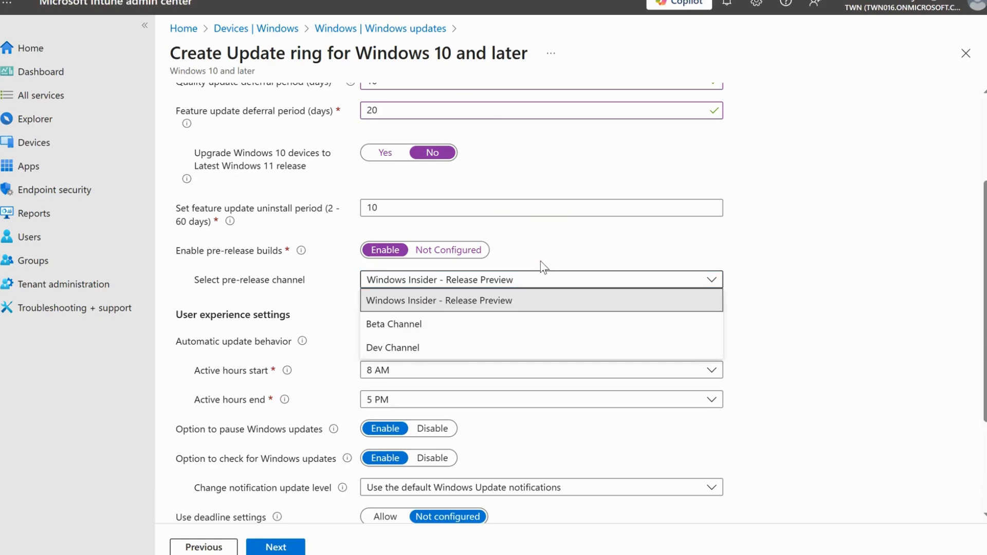
pyautogui.click(554, 246)
pyautogui.click(449, 252)
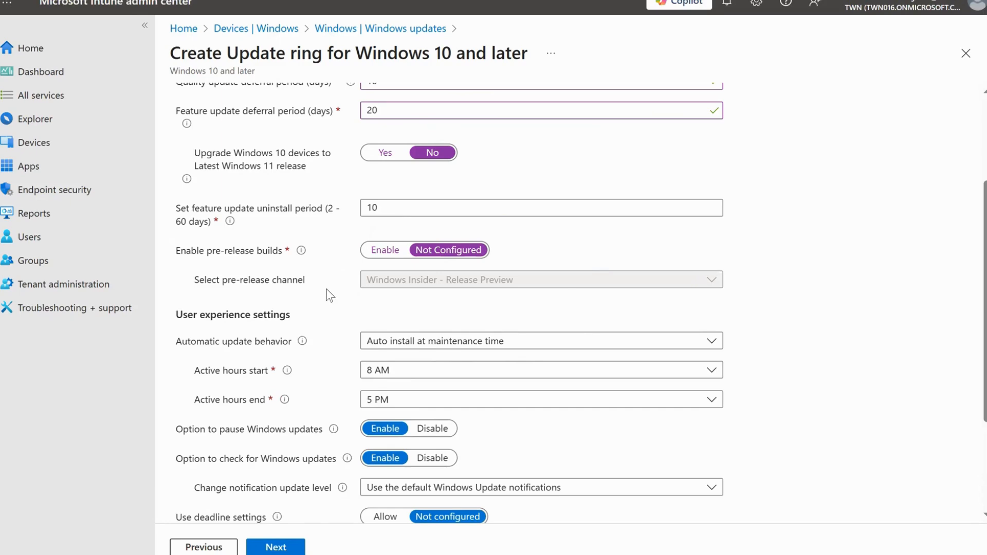
# - Set the automatic update behavior to Auto install and restart at a scheduled time
pyautogui.scroll(-3, 326, 289)
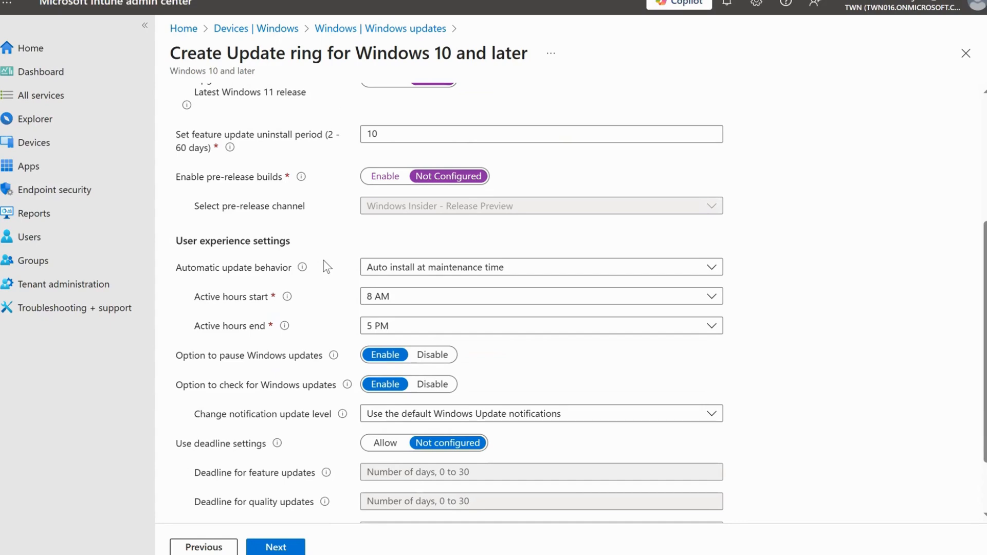
pyautogui.click(391, 267)
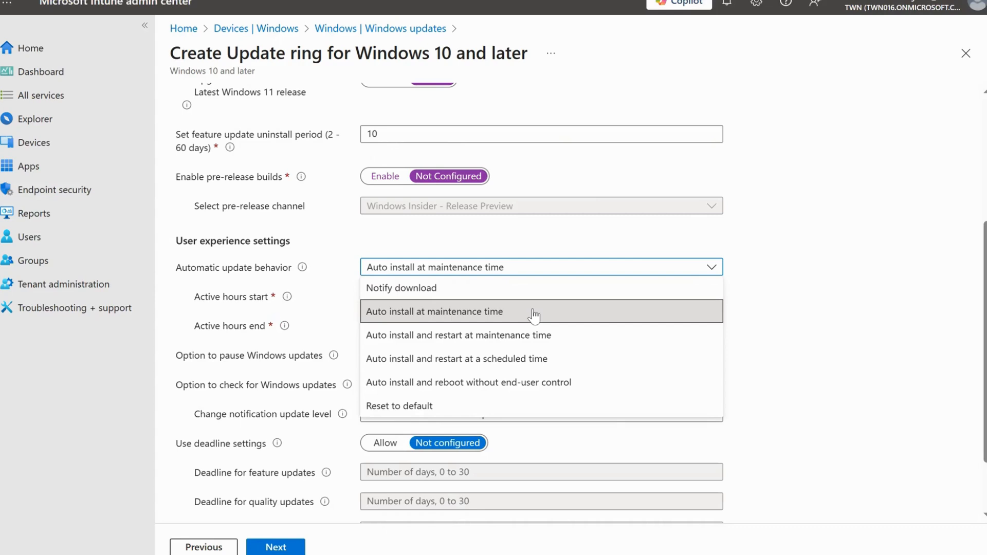
pyautogui.click(561, 341)
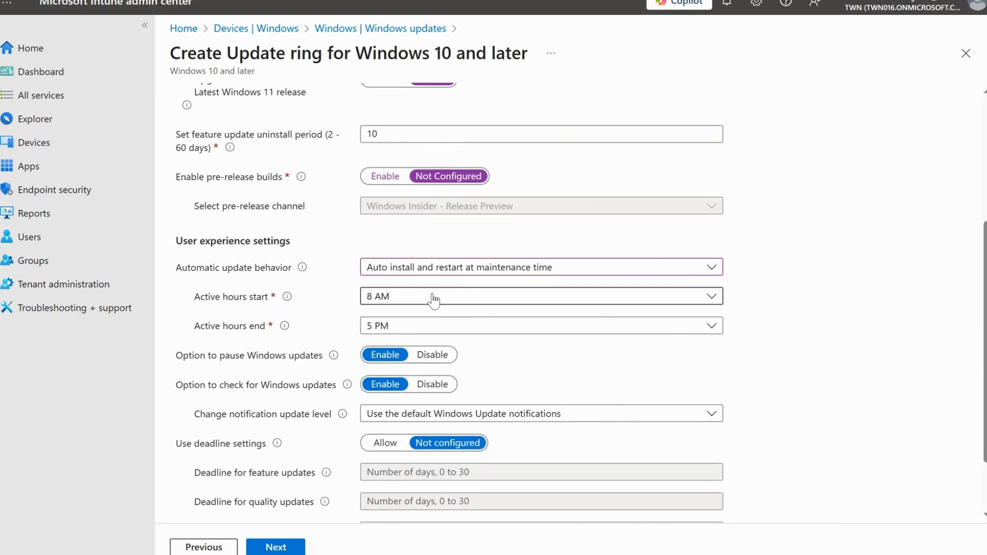
pyautogui.click(553, 277)
pyautogui.click(508, 363)
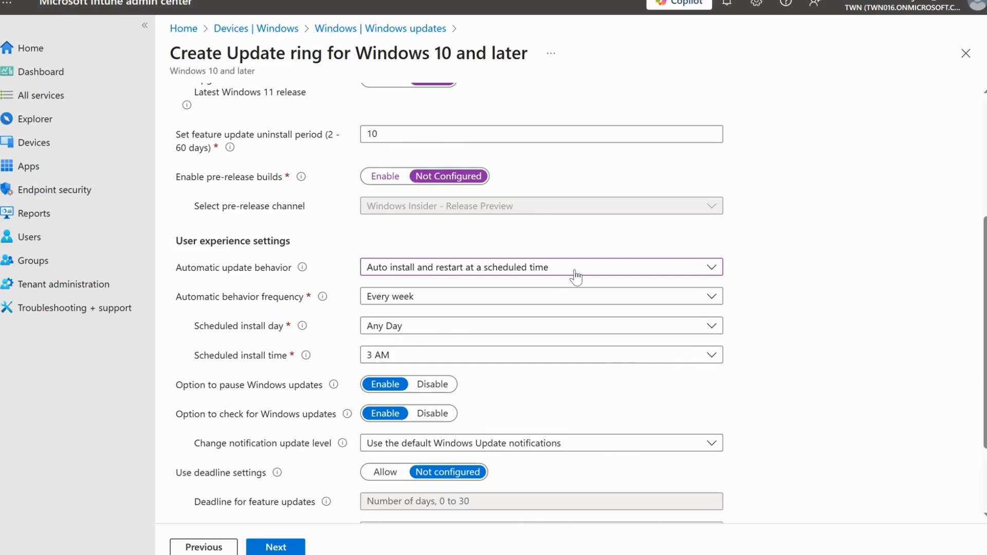
# - Set the automatic behavior frequency to the first week of the month instead of every week
pyautogui.click(419, 301)
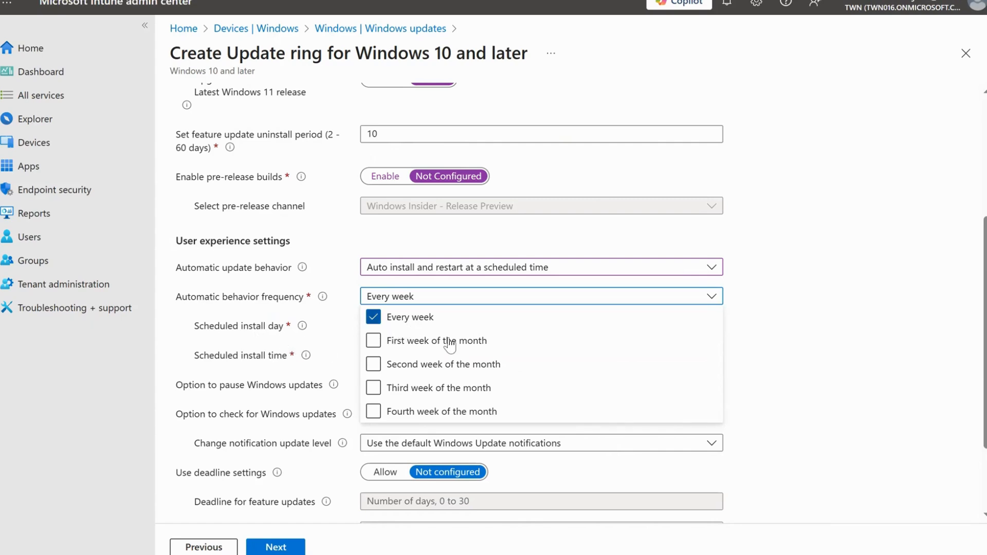
pyautogui.click(373, 317)
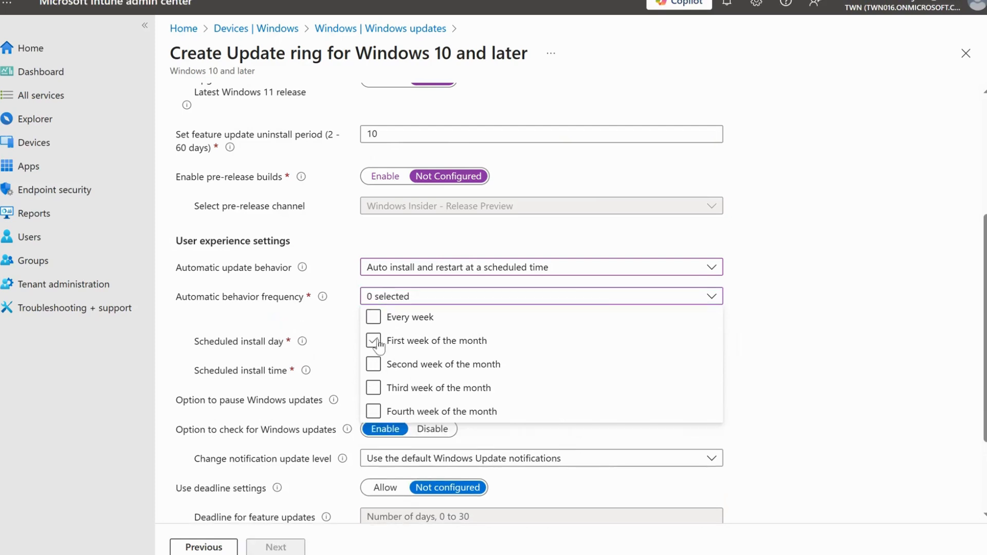
pyautogui.click(373, 340)
pyautogui.click(785, 271)
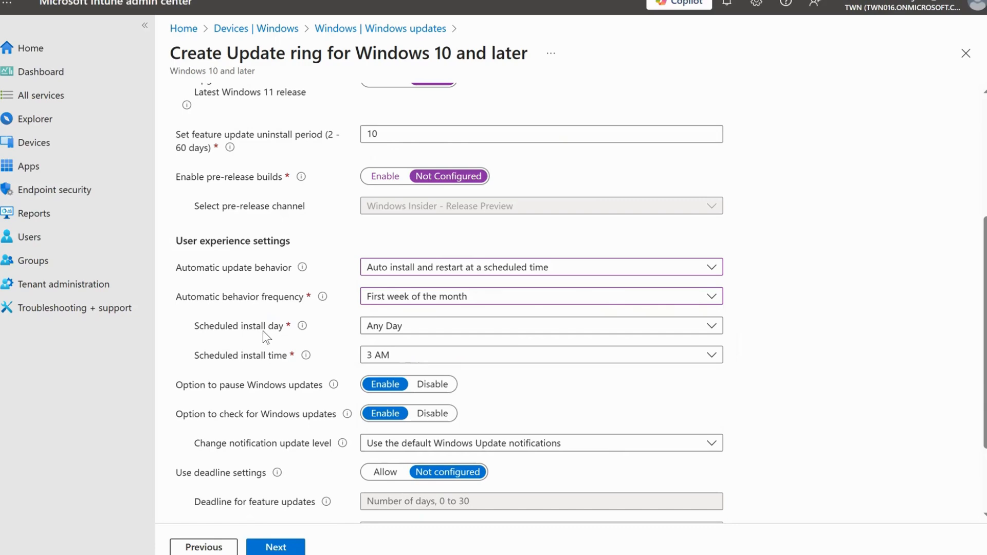
# - Set the scheduled install day to Wednesday and the scheduled install time to 8 AM
pyautogui.click(409, 329)
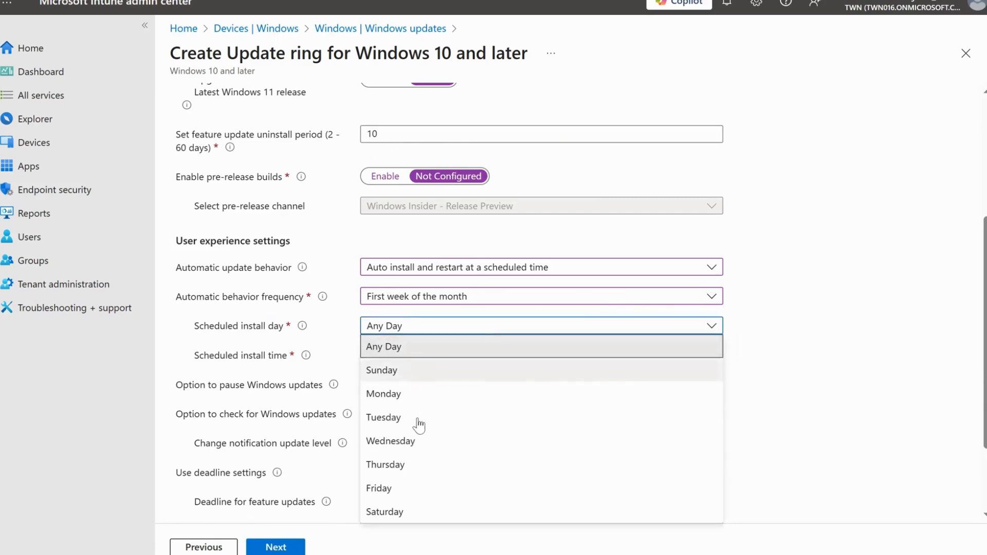
pyautogui.click(419, 439)
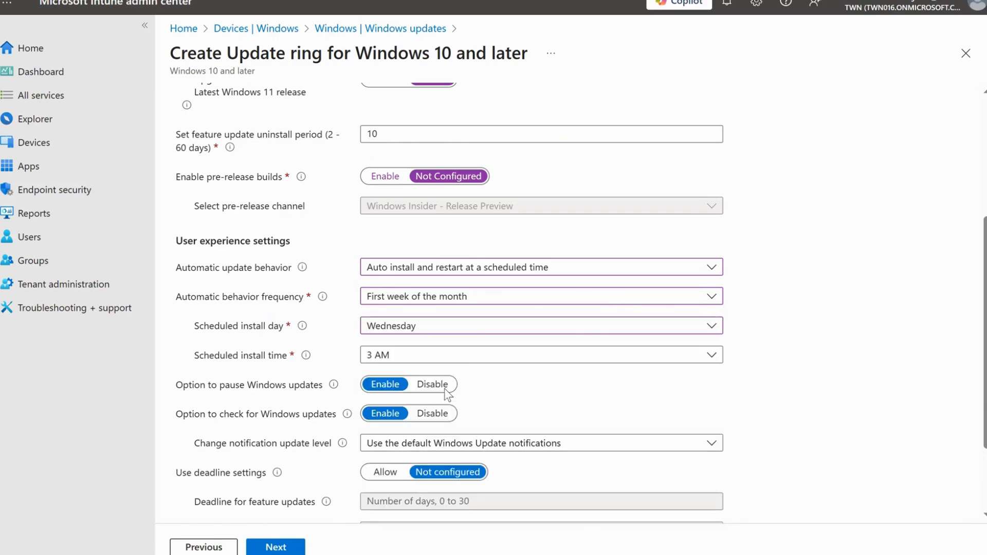
pyautogui.click(489, 358)
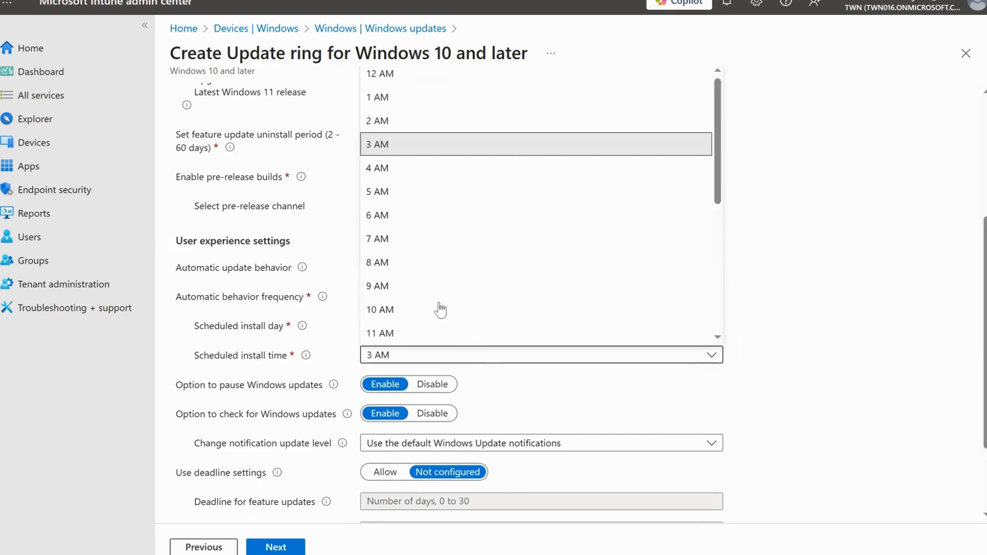
pyautogui.click(417, 265)
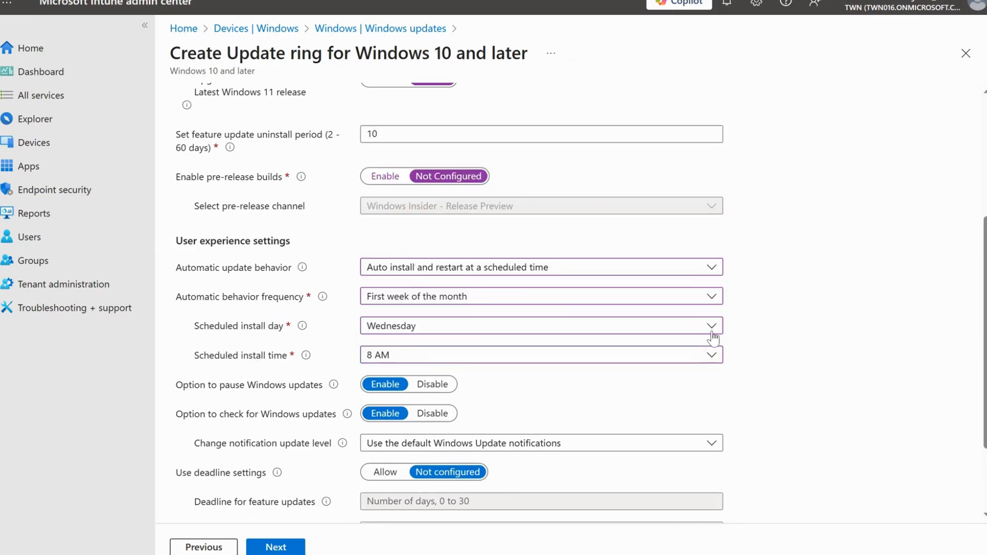
# - Try the Auto install and reboot without end-user control behavior, and switch the option to check for Windows updates to Disable and back to Enable
pyautogui.click(531, 269)
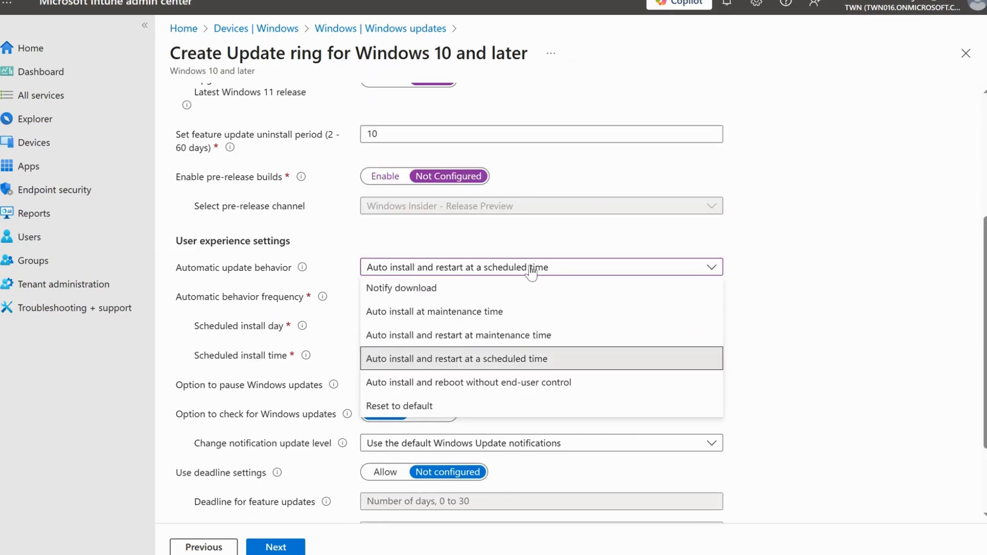
pyautogui.click(534, 384)
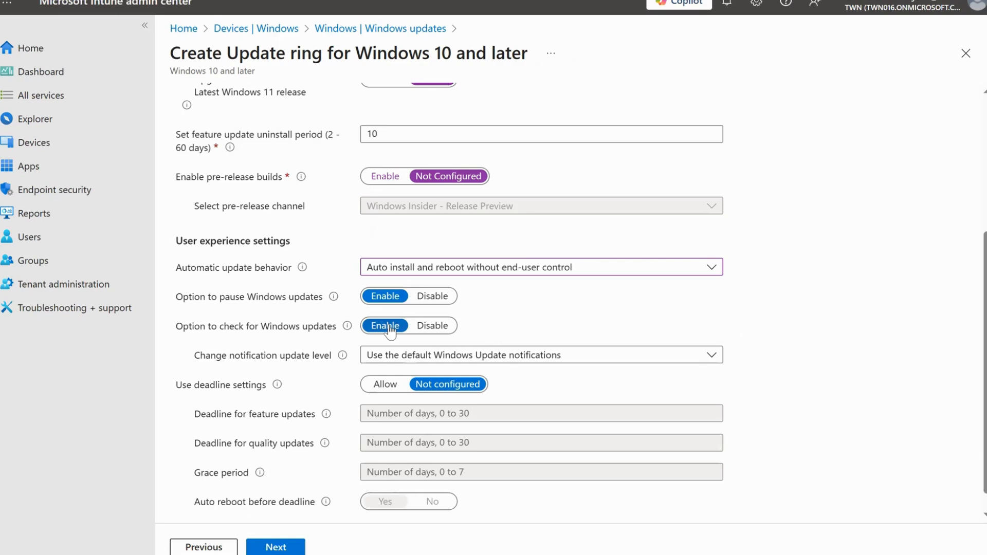
pyautogui.click(432, 325)
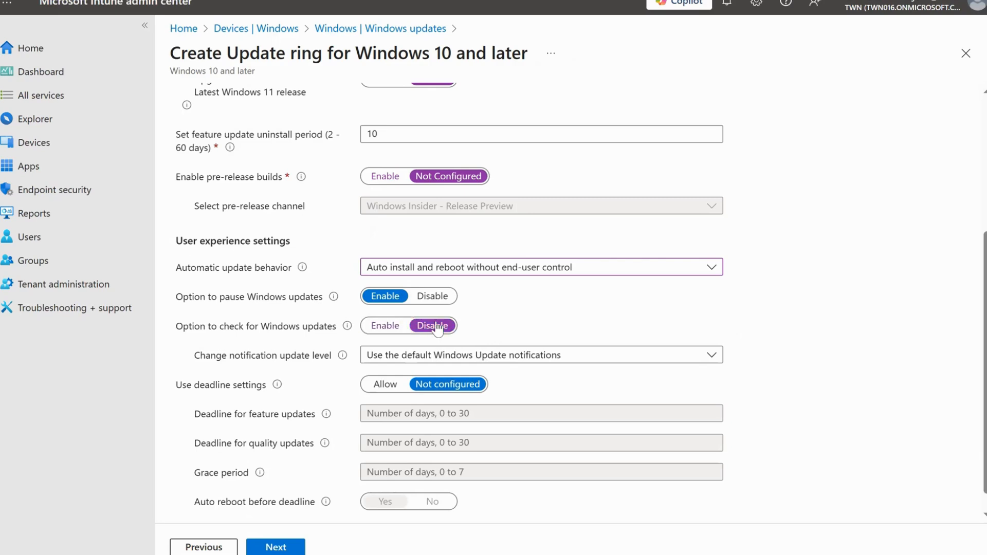
pyautogui.click(385, 325)
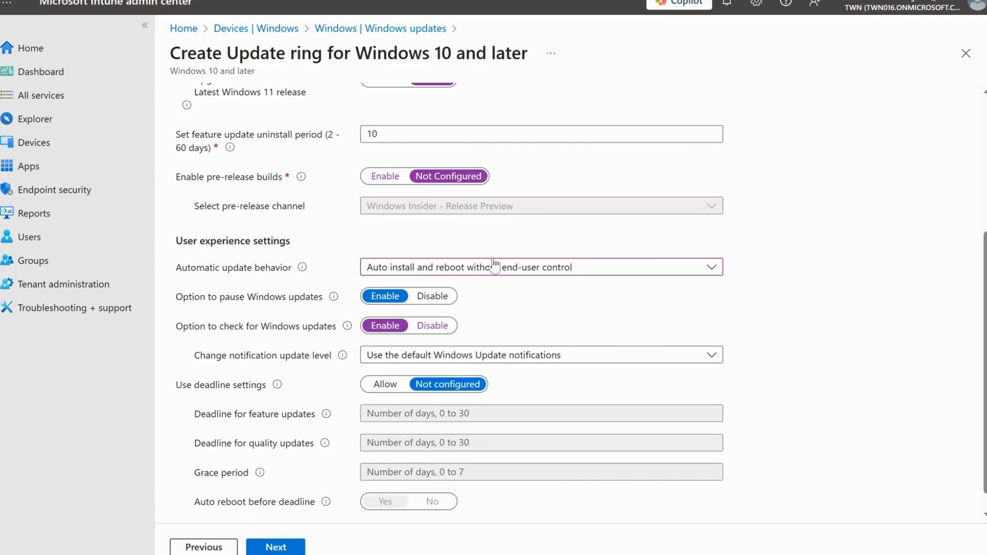
# - Set the automatic update behavior to Reset to default
pyautogui.click(559, 266)
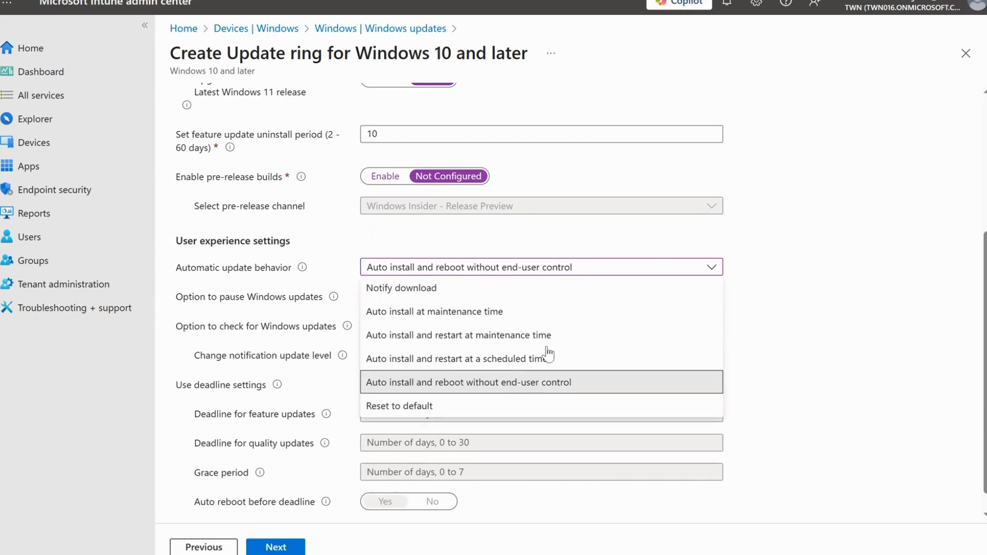
pyautogui.click(458, 405)
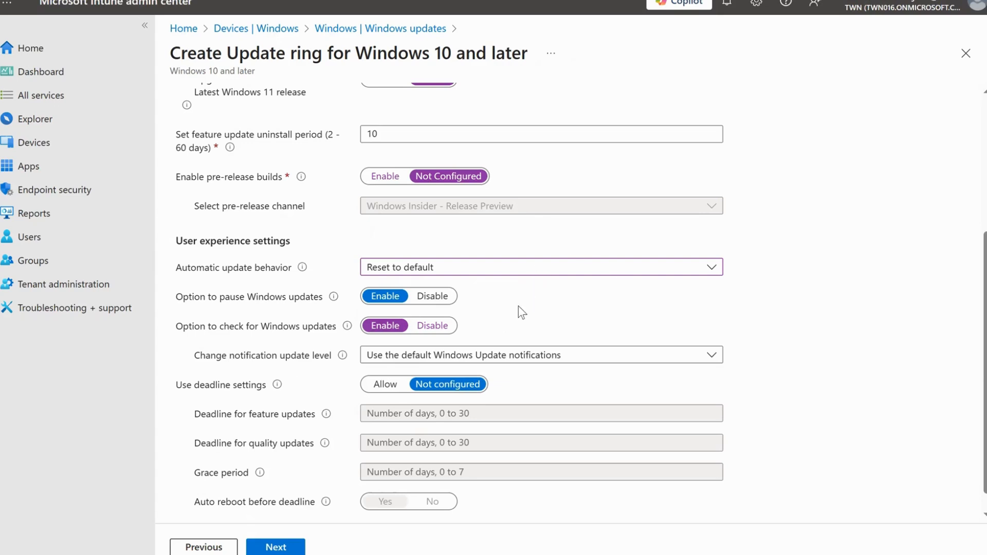
# - Try setting the notification update level to Not configured, and return it to Use the default Windows Update notifications
pyautogui.scroll(-1, 295, 366)
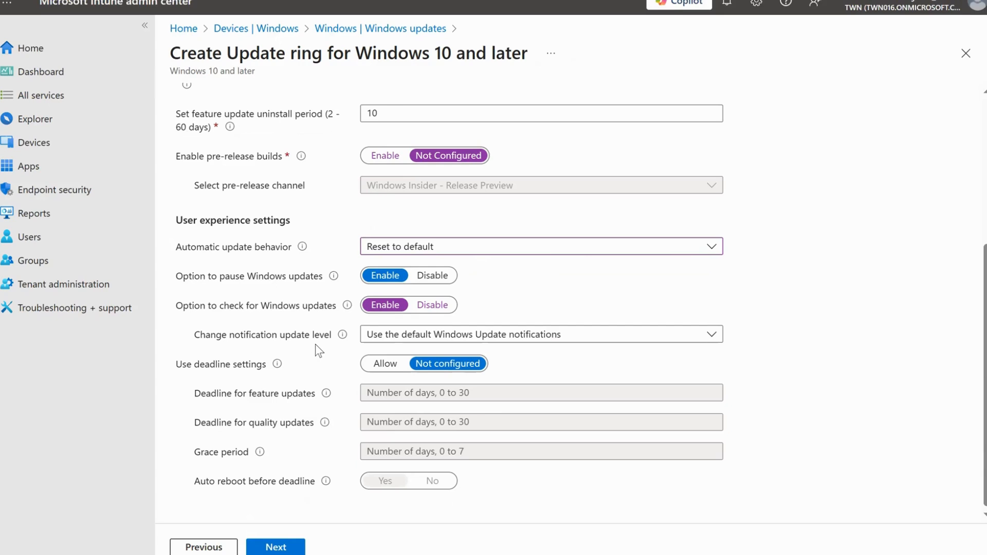
pyautogui.click(561, 337)
pyautogui.click(438, 359)
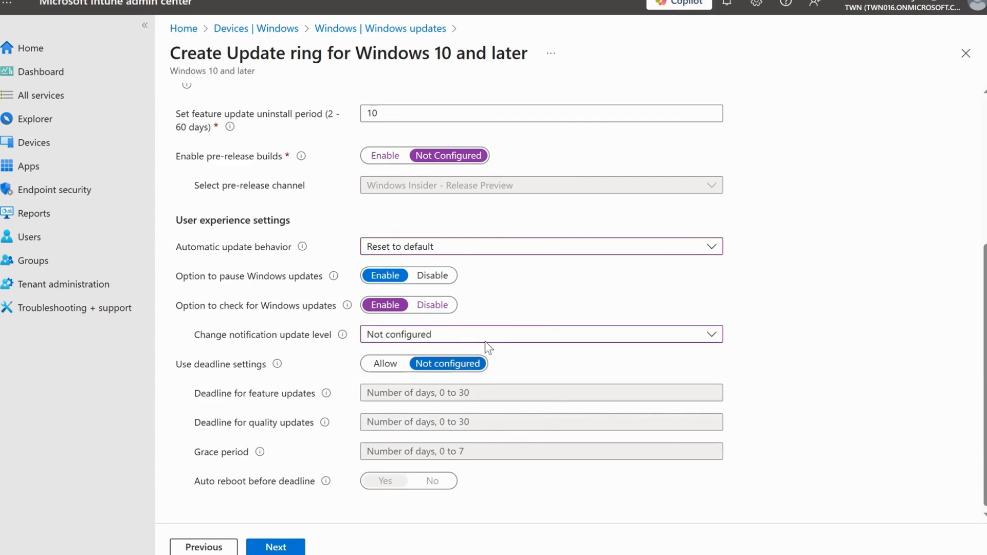
pyautogui.click(489, 338)
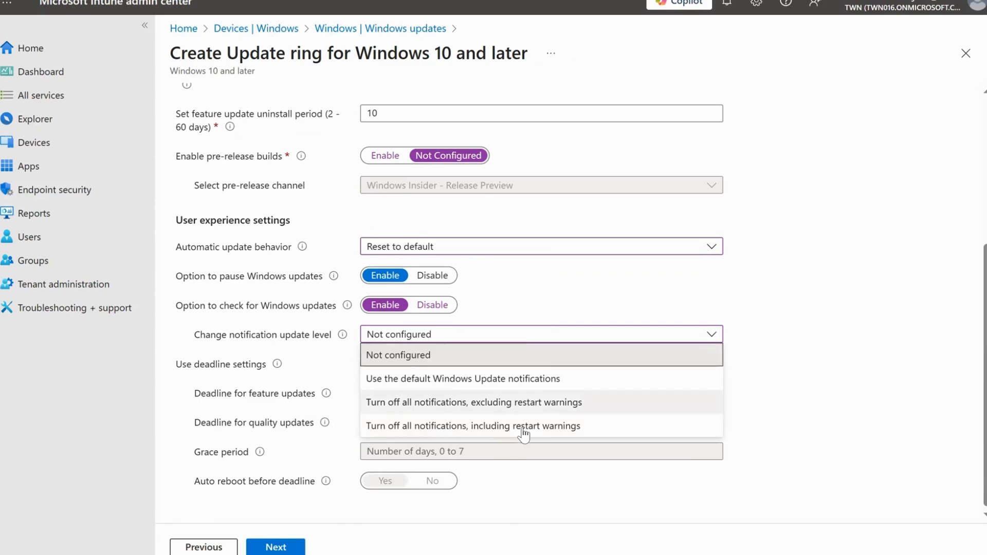
pyautogui.click(817, 316)
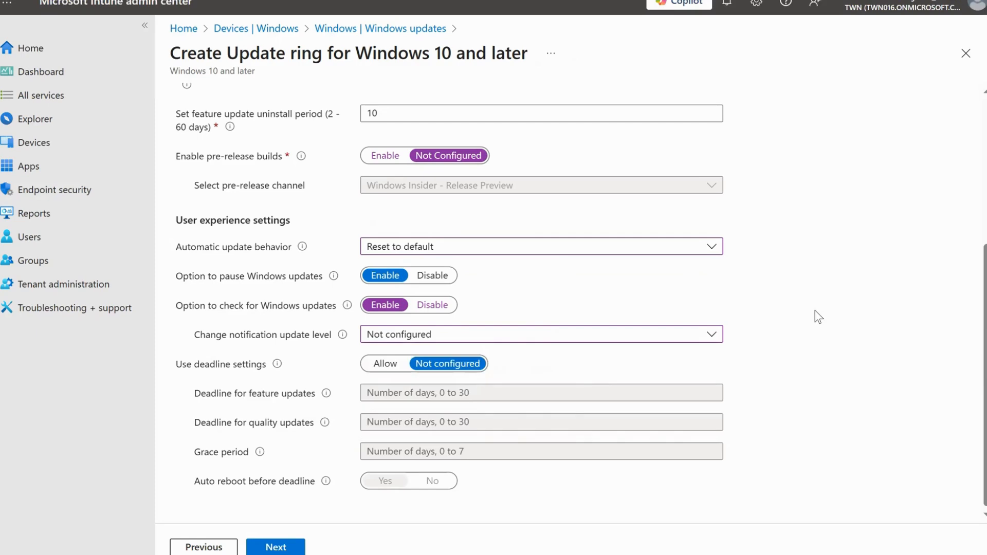
pyautogui.click(524, 342)
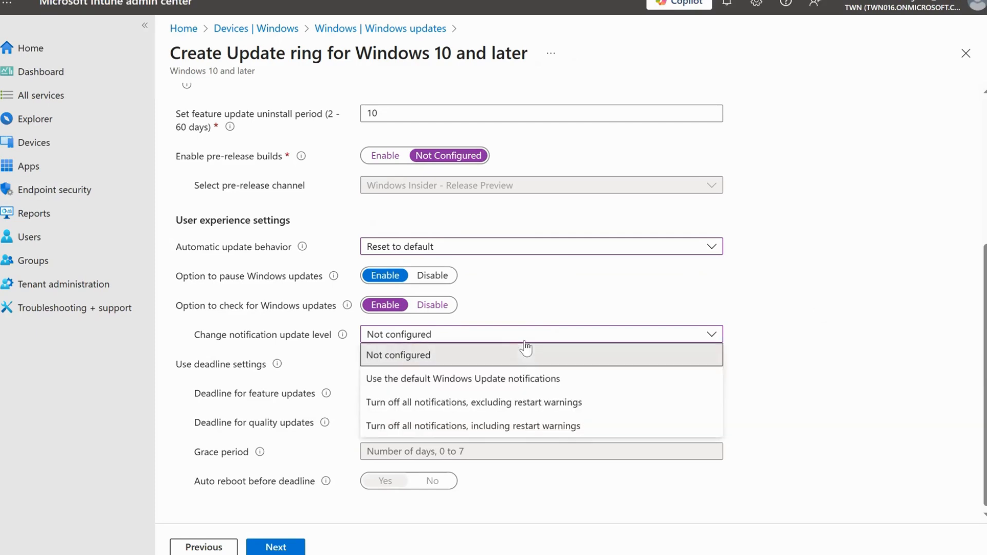
pyautogui.click(409, 380)
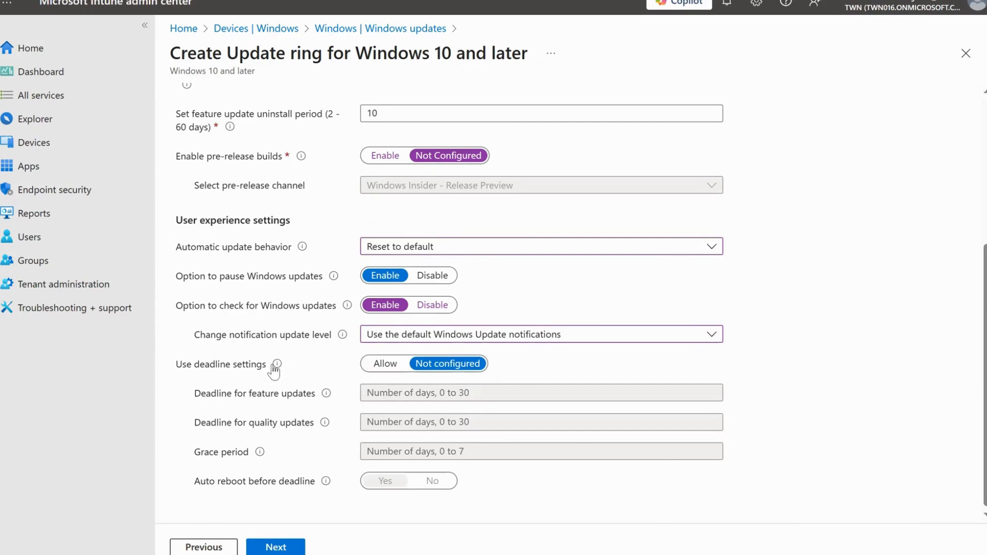
# - Allow the use of deadline settings and set the deadline for feature updates to 10 days
pyautogui.moveTo(277, 366)
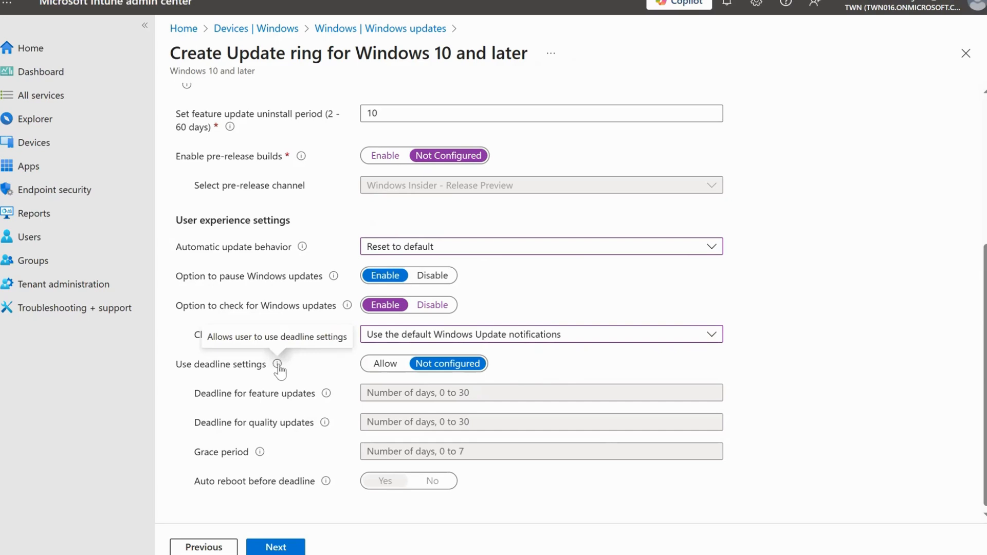
pyautogui.click(383, 364)
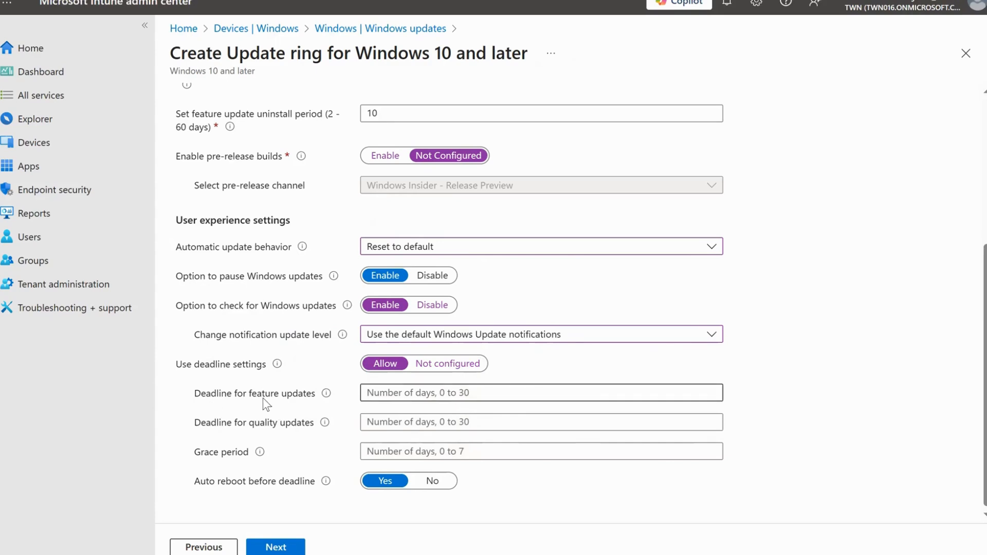
pyautogui.moveTo(331, 397)
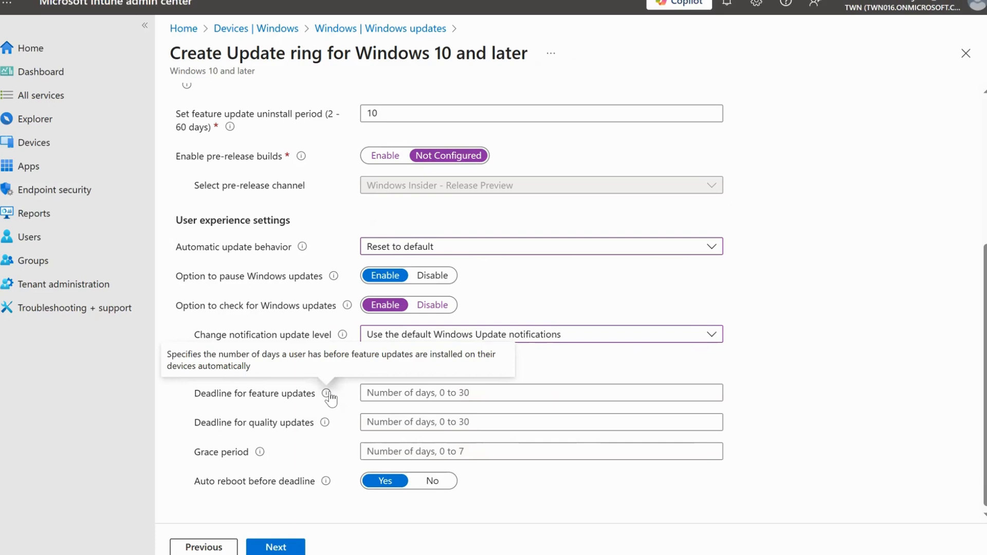
pyautogui.click(468, 392)
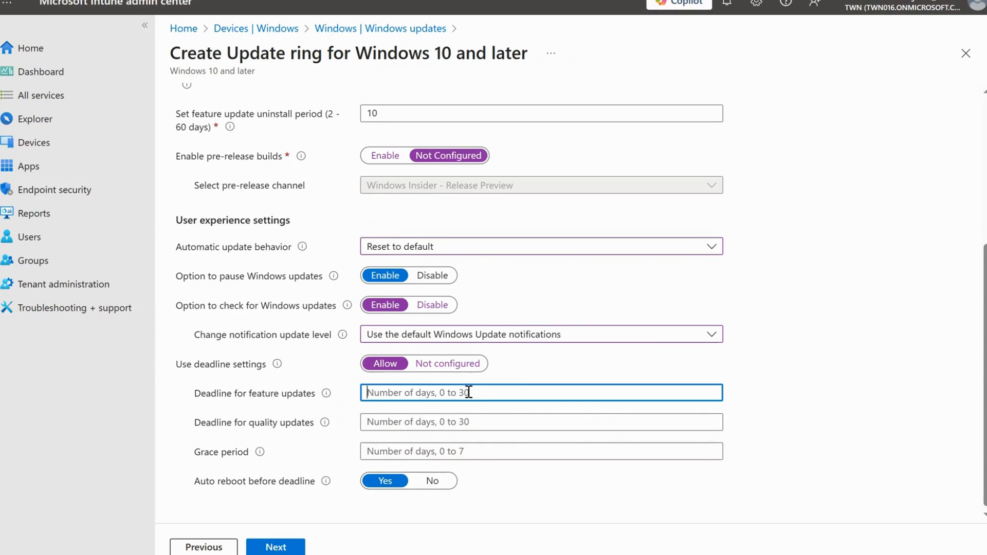
pyautogui.write('10')
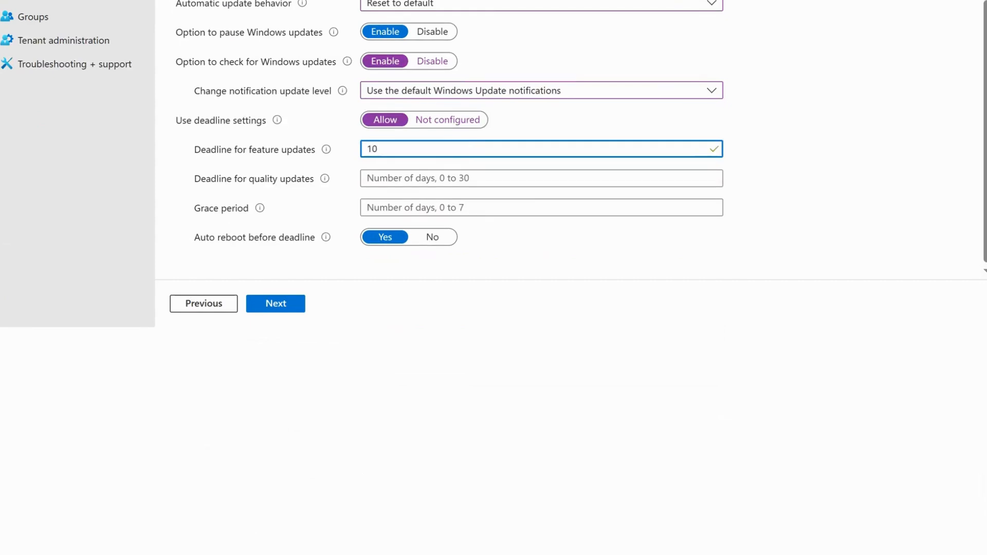
pyautogui.click(853, 400)
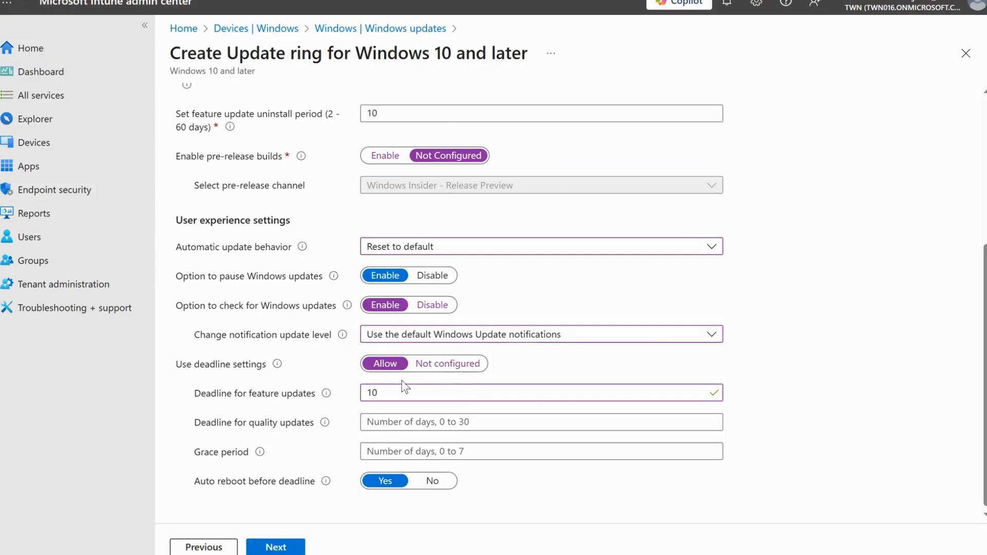
pyautogui.click(383, 396)
pyautogui.doubleClick(369, 392)
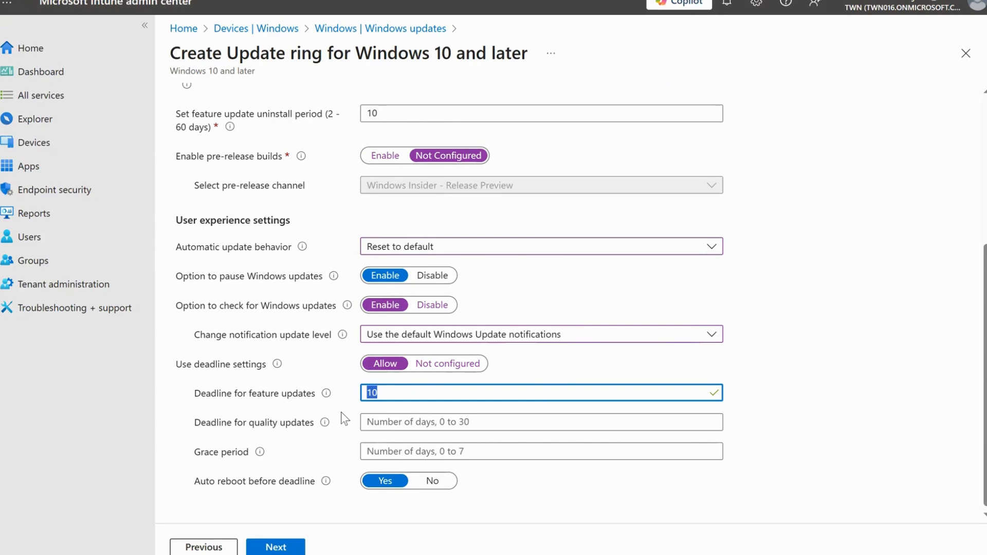
# - Set the deadline for quality updates to 5 days
pyautogui.click(411, 422)
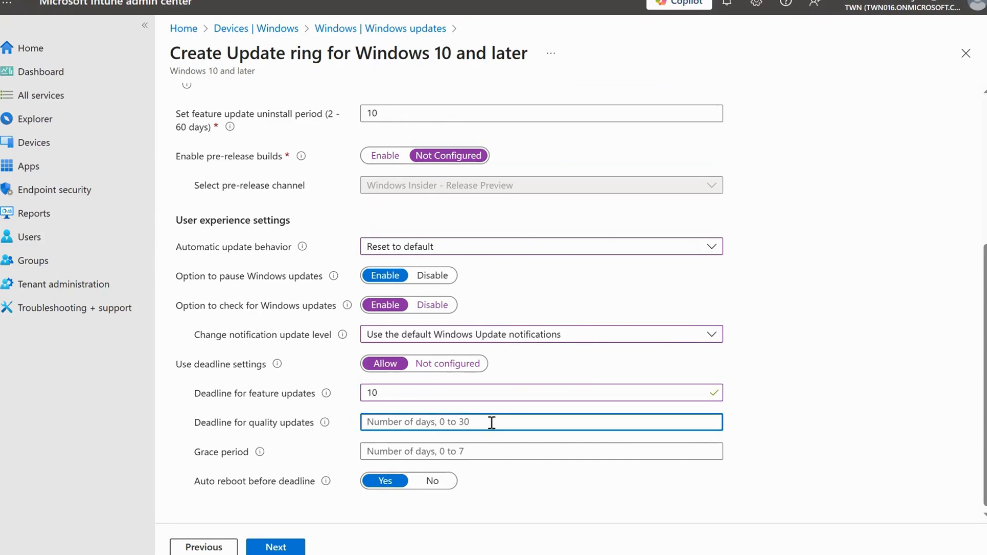
pyautogui.write('5')
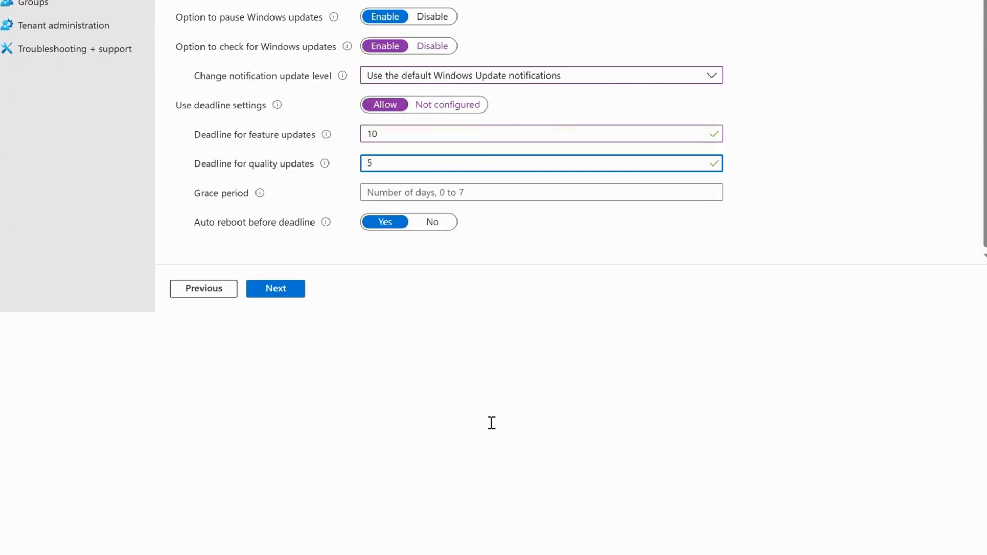
pyautogui.click(800, 141)
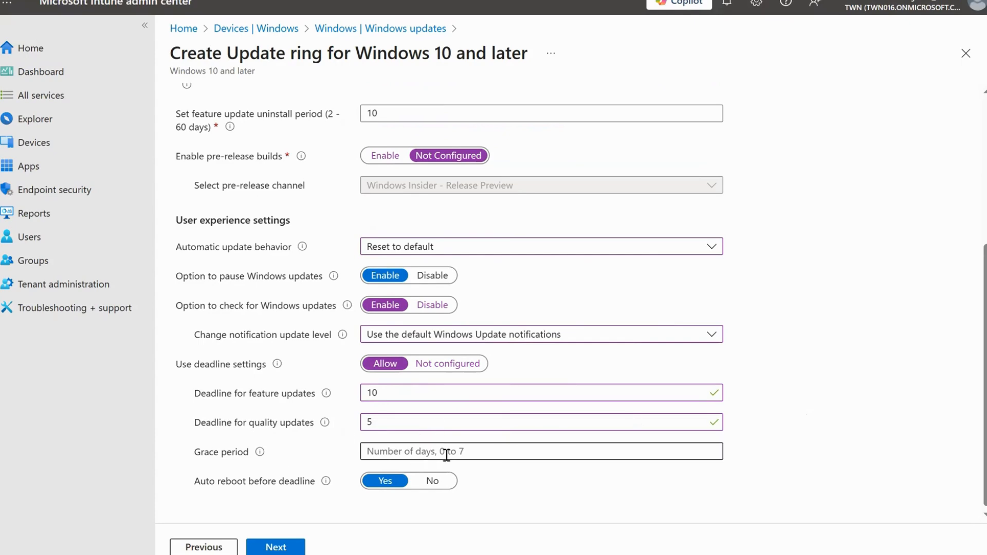
# - Set the grace period after the update deadline to 5 days
pyautogui.click(320, 453)
pyautogui.moveTo(261, 453)
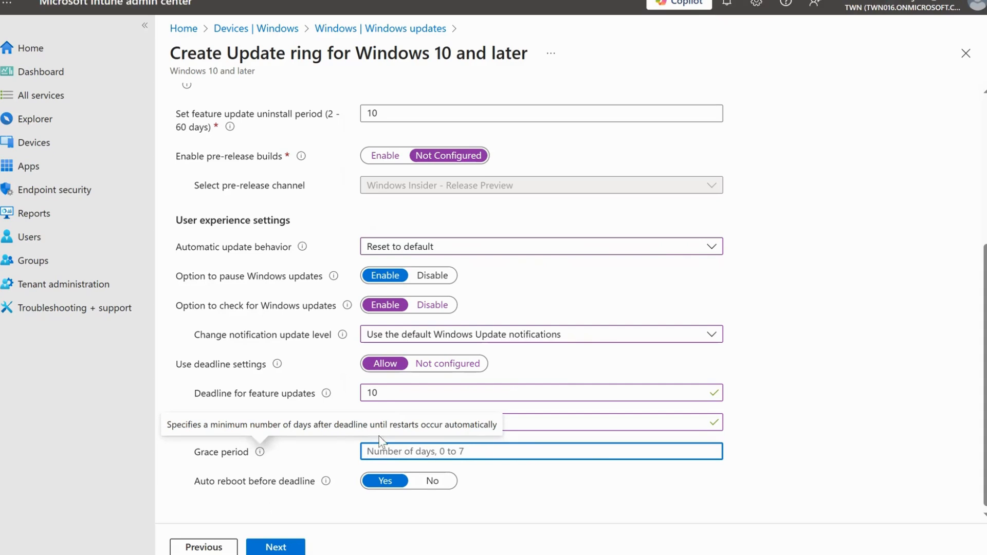
pyautogui.click(495, 448)
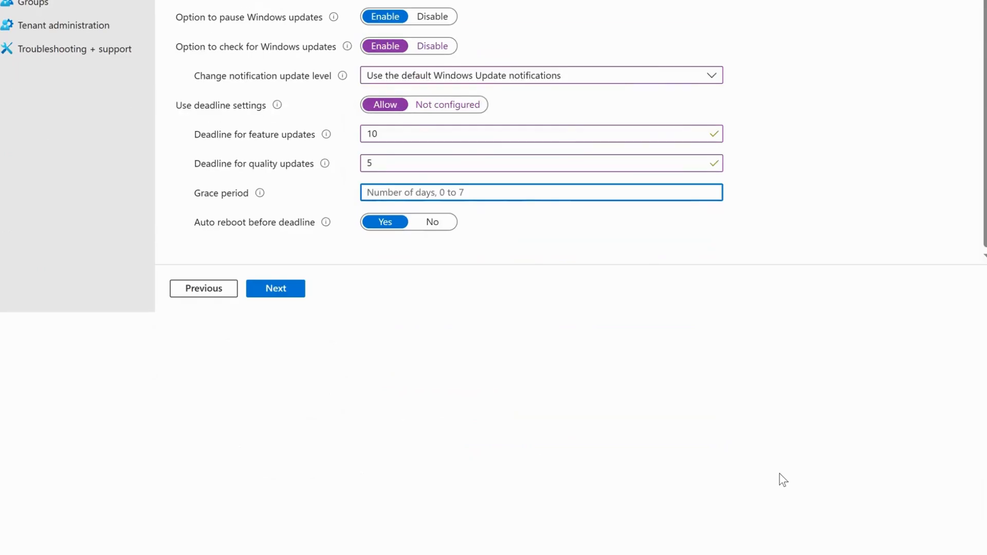
pyautogui.write('5')
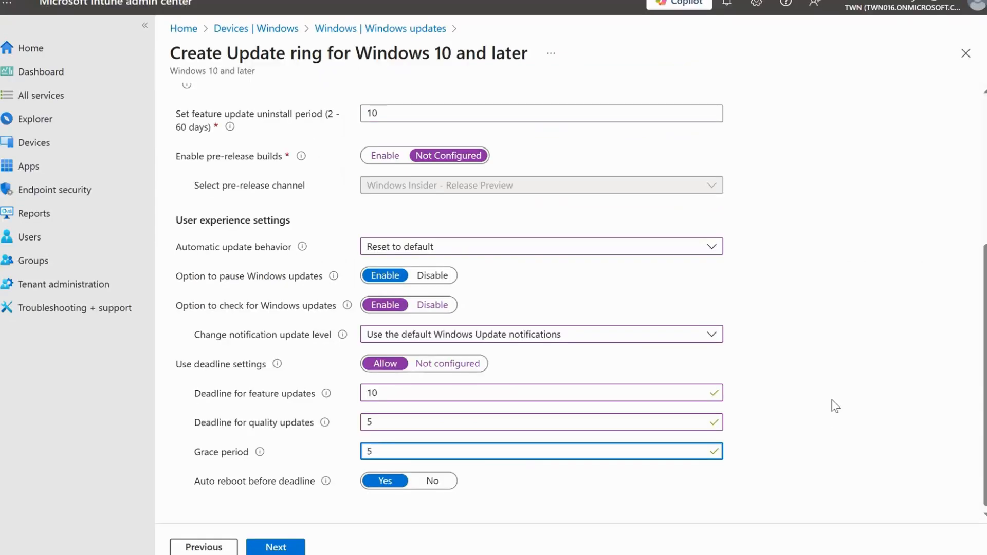
pyautogui.click(837, 400)
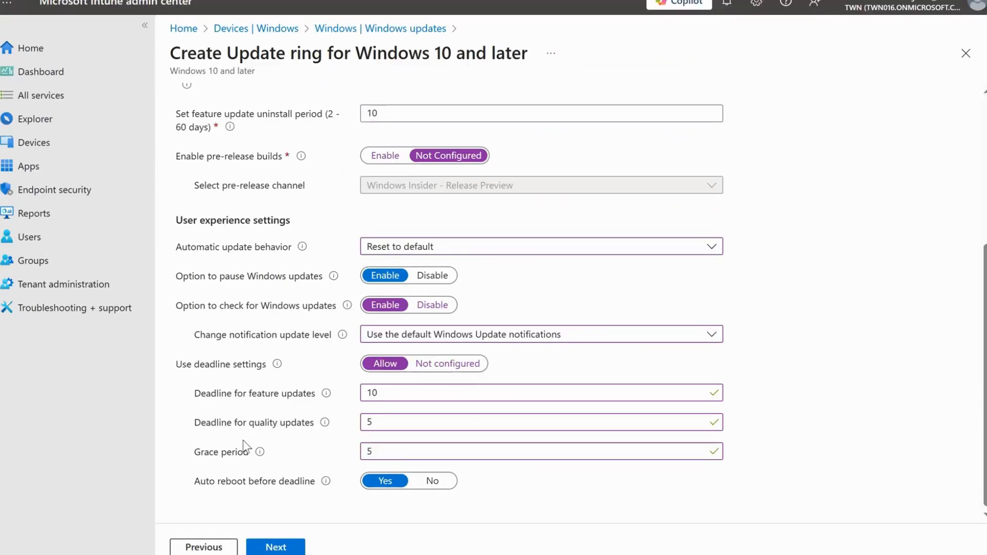
# - Set auto reboot before deadline to No and review the configured update ring settings
pyautogui.moveTo(259, 453)
pyautogui.moveTo(328, 484)
pyautogui.click(431, 481)
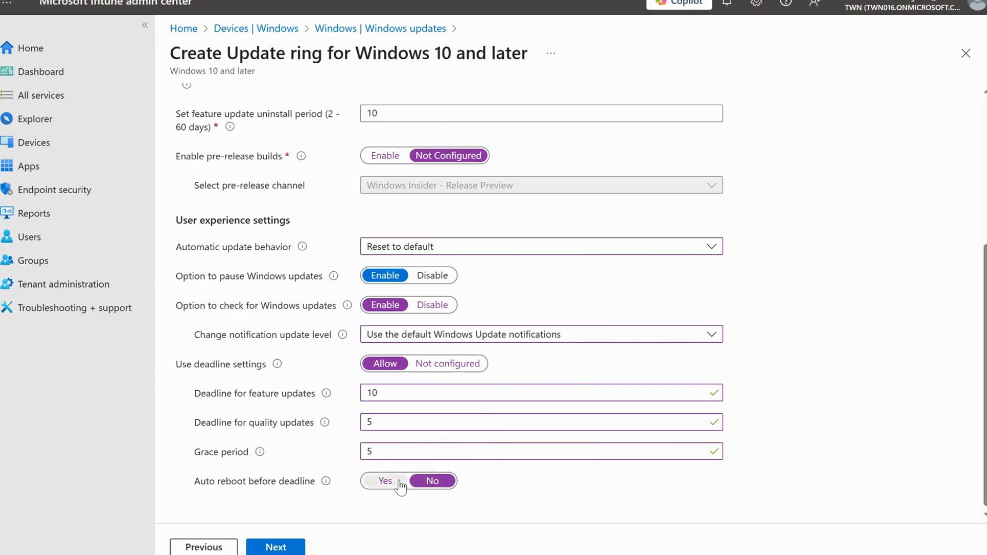
pyautogui.click(400, 483)
pyautogui.click(437, 484)
pyautogui.scroll(5, 266, 232)
pyautogui.scroll(-5, 282, 229)
pyautogui.scroll(5, 309, 180)
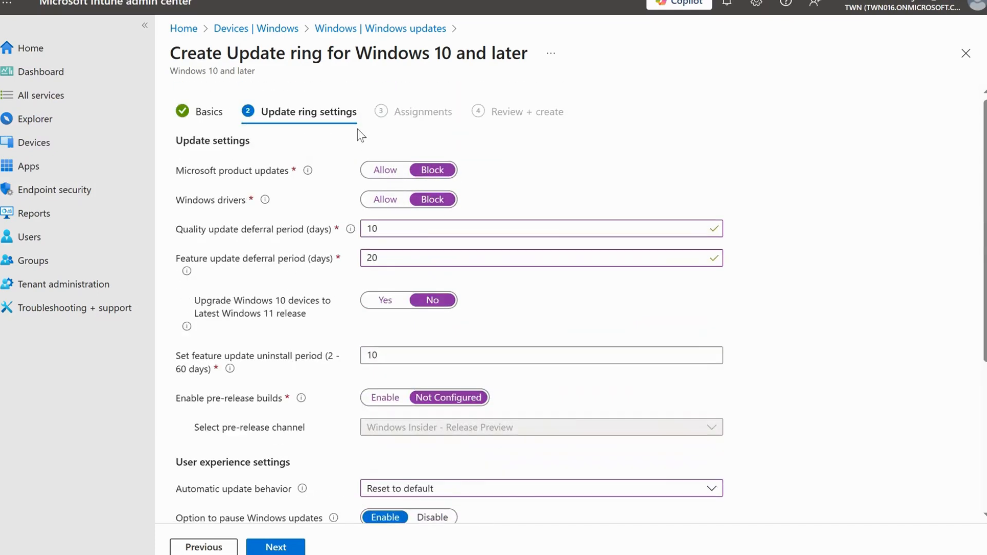
# - Proceed to the update ring's assignments and include the group SEC_TWN_INTUN-Users
pyautogui.scroll(-5, 298, 392)
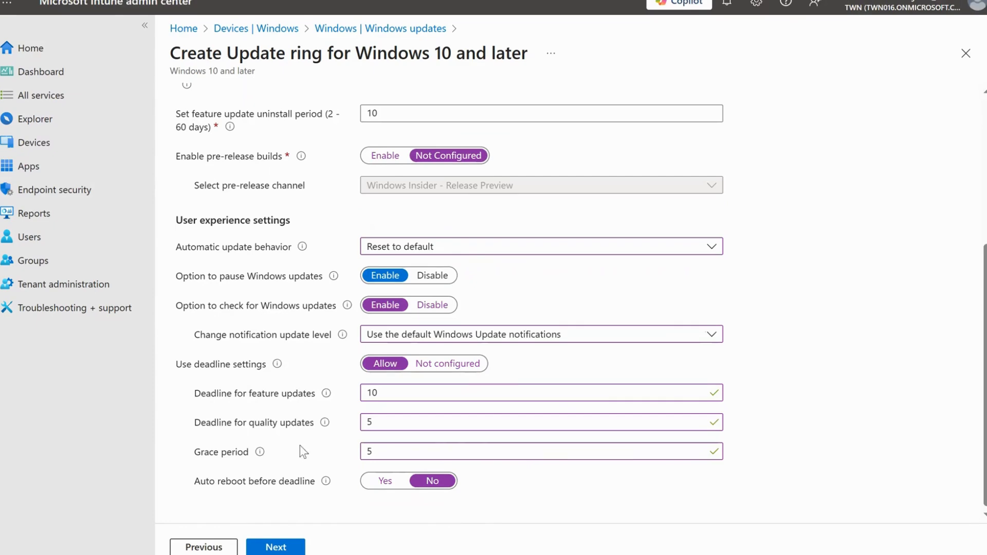
pyautogui.click(275, 547)
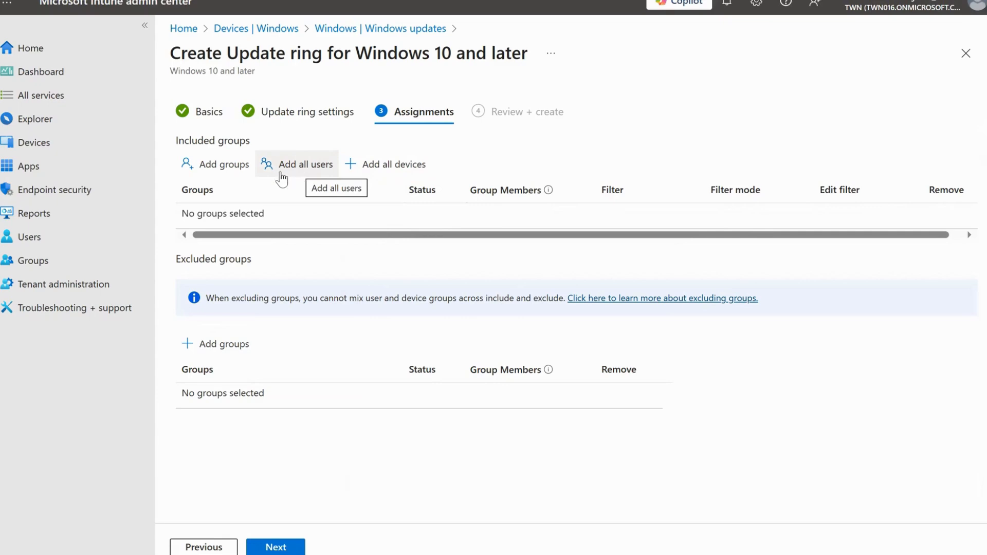
pyautogui.click(228, 170)
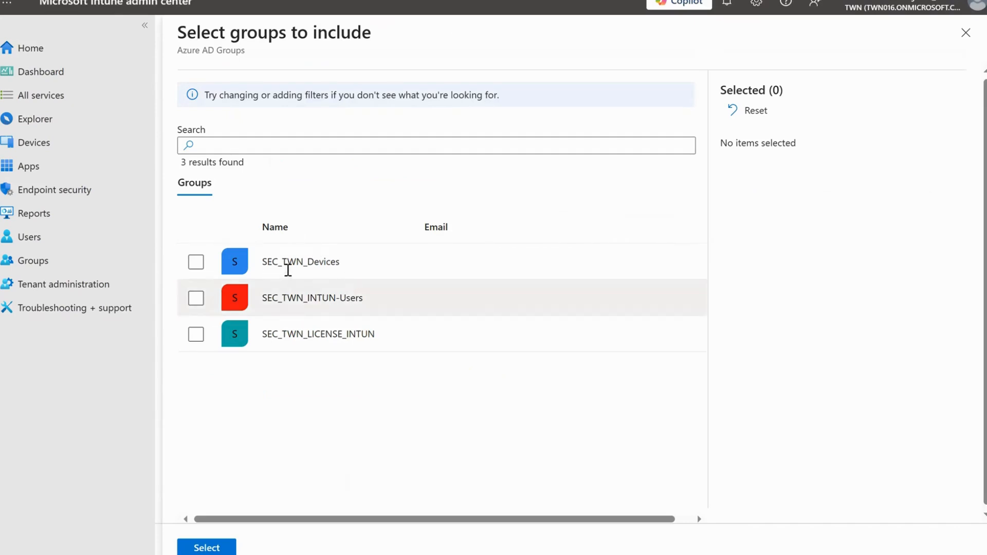
pyautogui.click(196, 262)
pyautogui.click(194, 264)
pyautogui.click(199, 302)
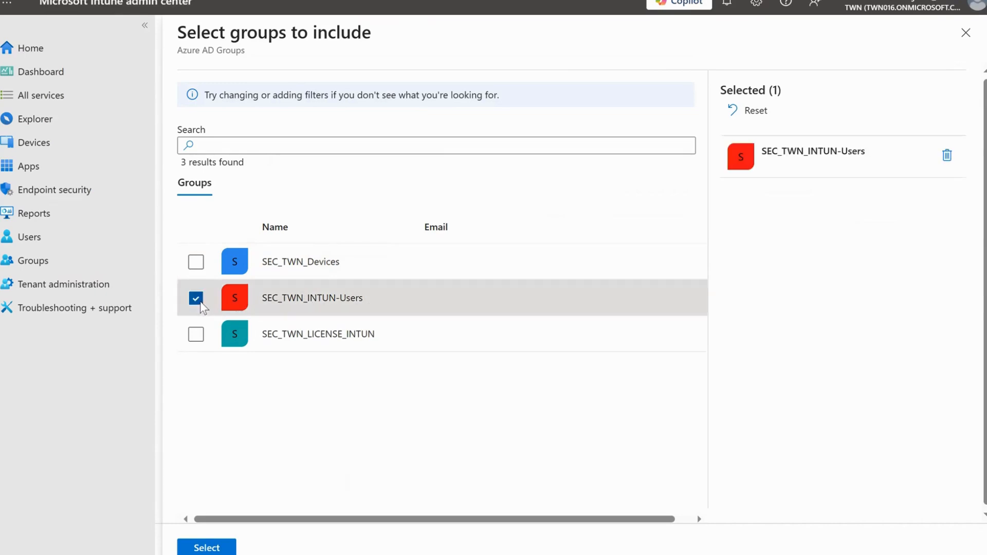
pyautogui.click(207, 548)
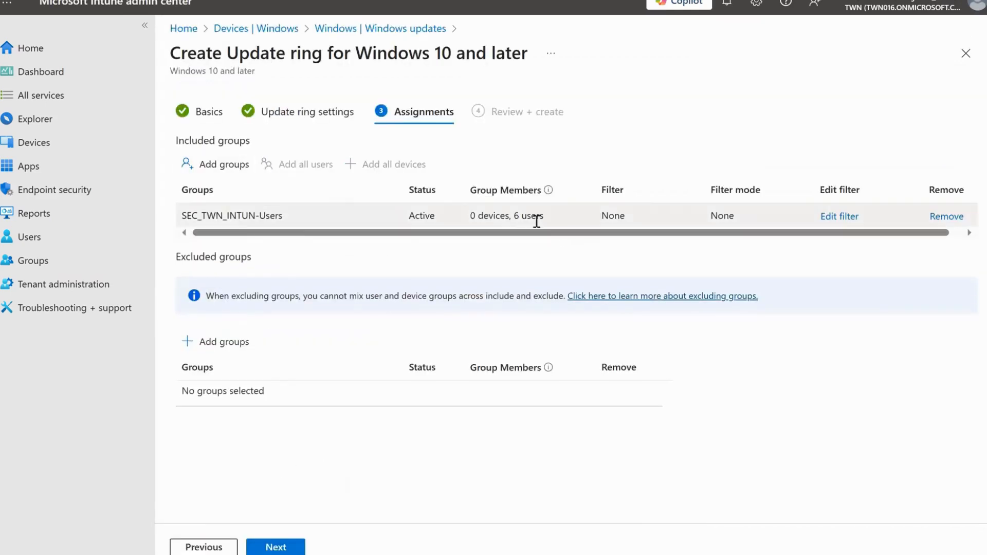
# - Review the summary of the update ring's settings and assignments, and create the update ring
pyautogui.click(278, 547)
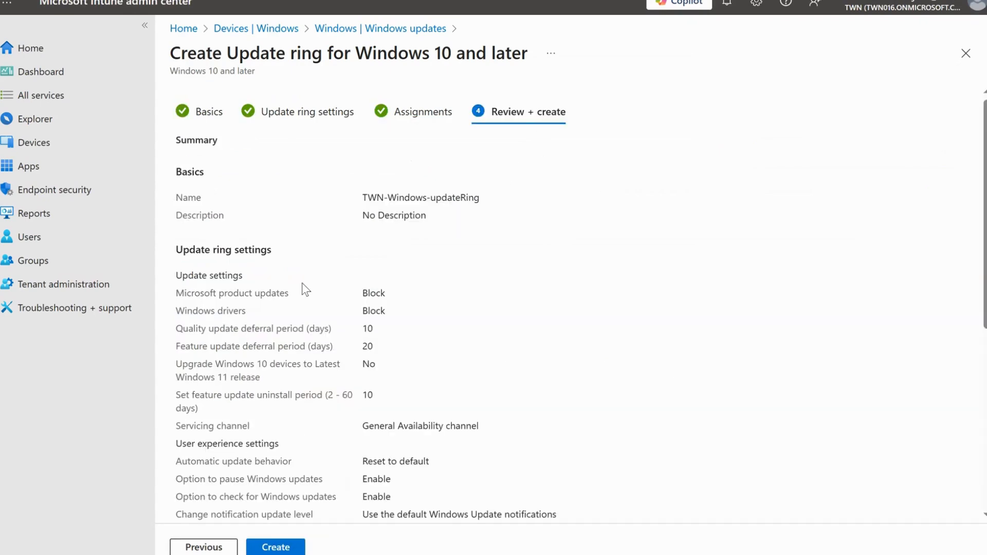
pyautogui.scroll(-5, 303, 288)
pyautogui.scroll(5, 306, 290)
pyautogui.scroll(-5, 260, 288)
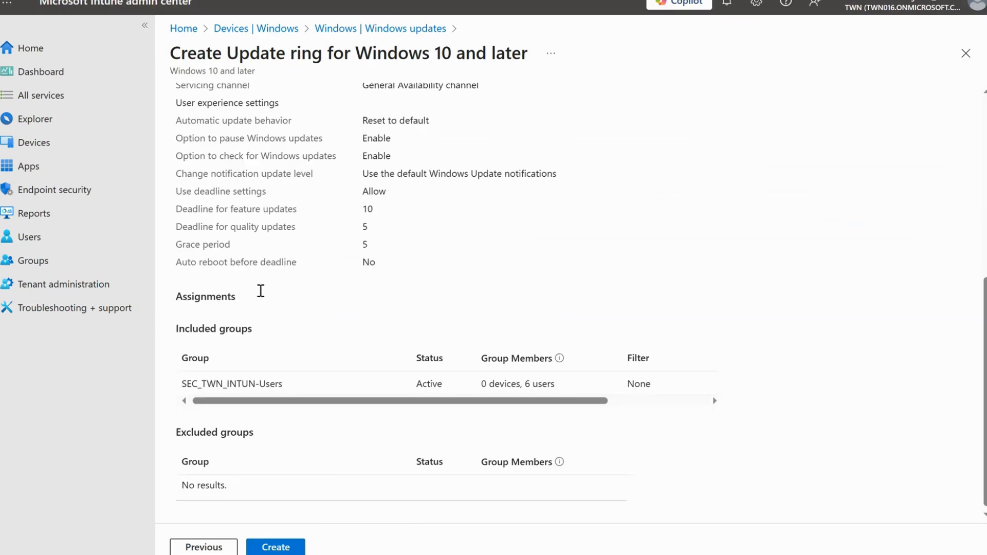
pyautogui.click(285, 548)
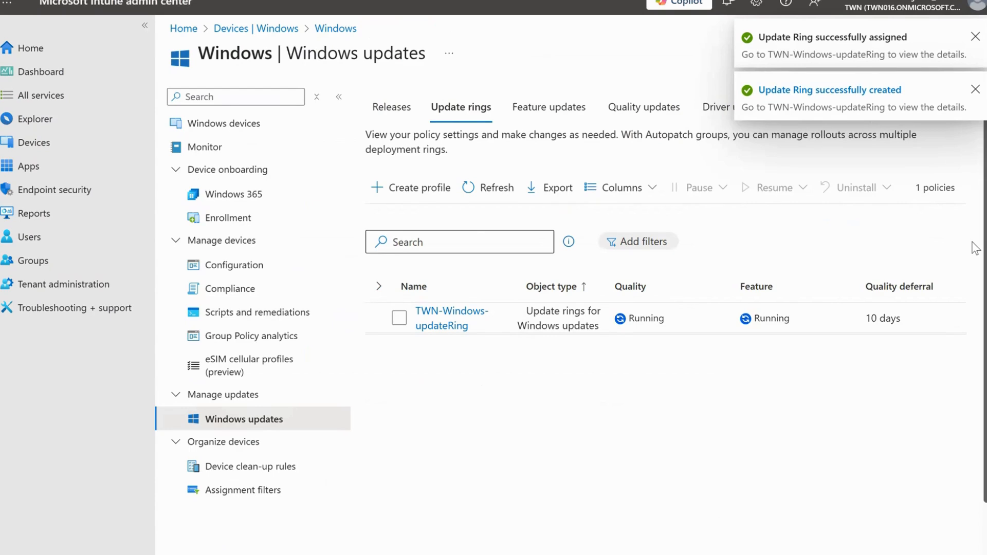
# - Widen the Name and Object type columns in the update rings list to view the new policy's entry
pyautogui.scroll(-1, 976, 309)
pyautogui.scroll(1, 976, 309)
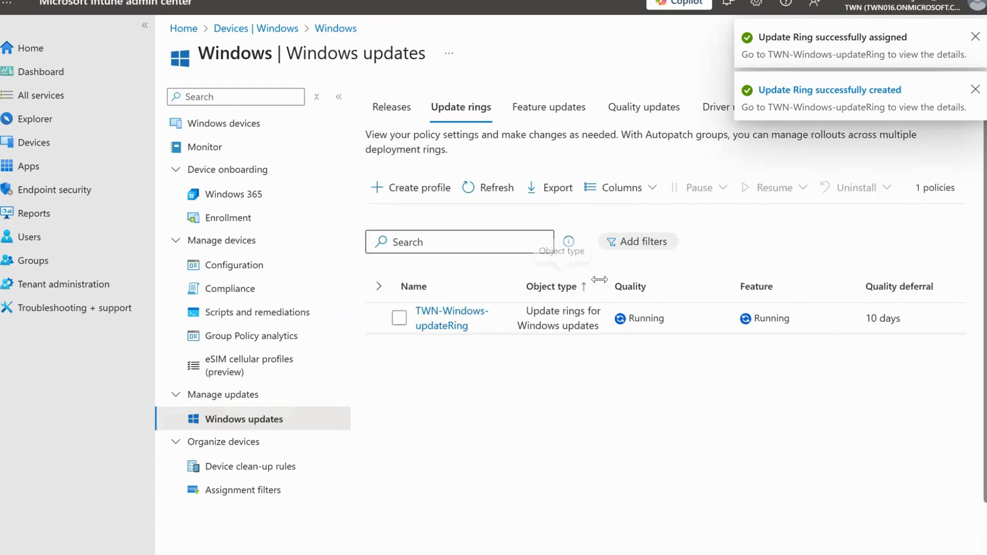
pyautogui.moveTo(603, 279); pyautogui.dragTo(677, 280)
pyautogui.moveTo(525, 287); pyautogui.dragTo(602, 287)
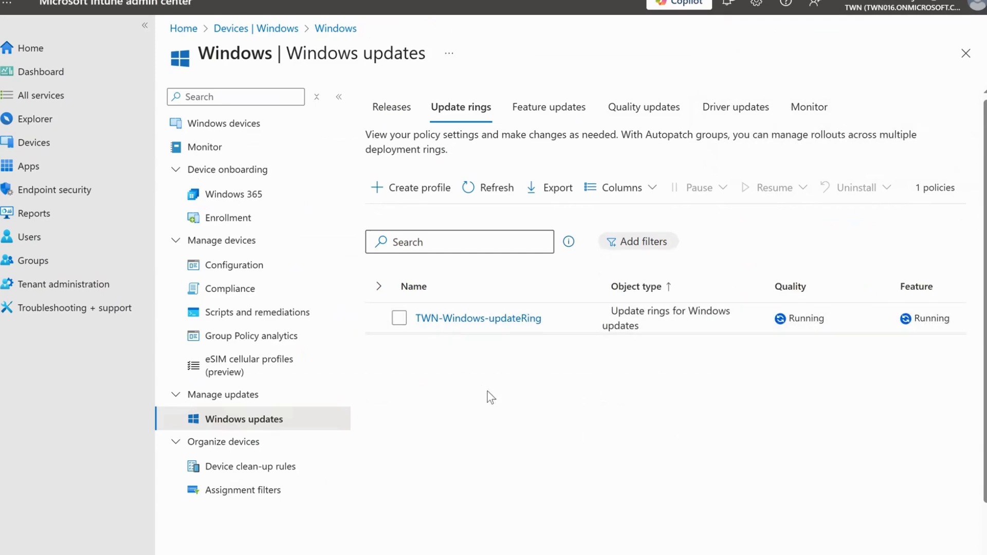
pyautogui.scroll(-1, 771, 489)
pyautogui.moveTo(729, 551); pyautogui.dragTo(643, 552)
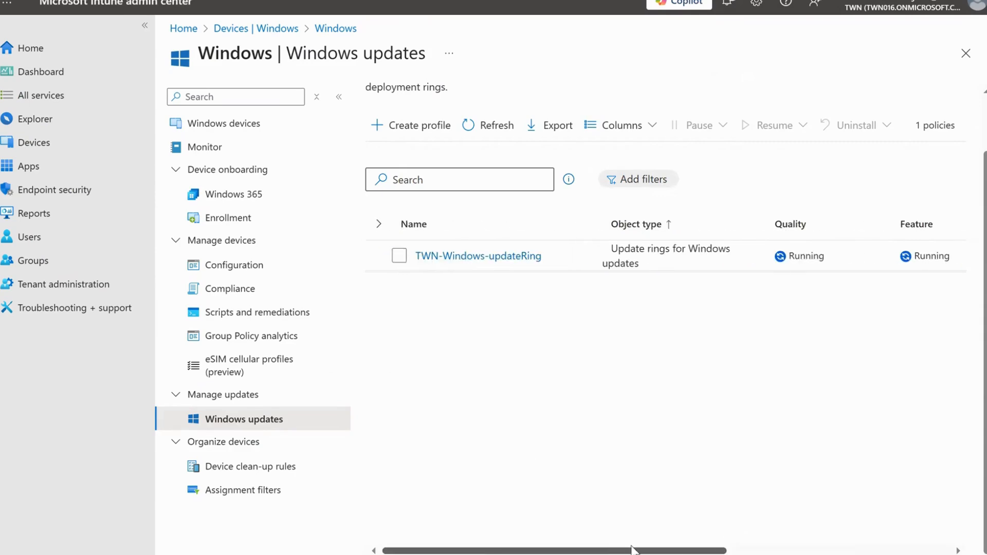
# - Open the TWN-Windows-updateRing policy and view which update types can be paused
pyautogui.click(441, 264)
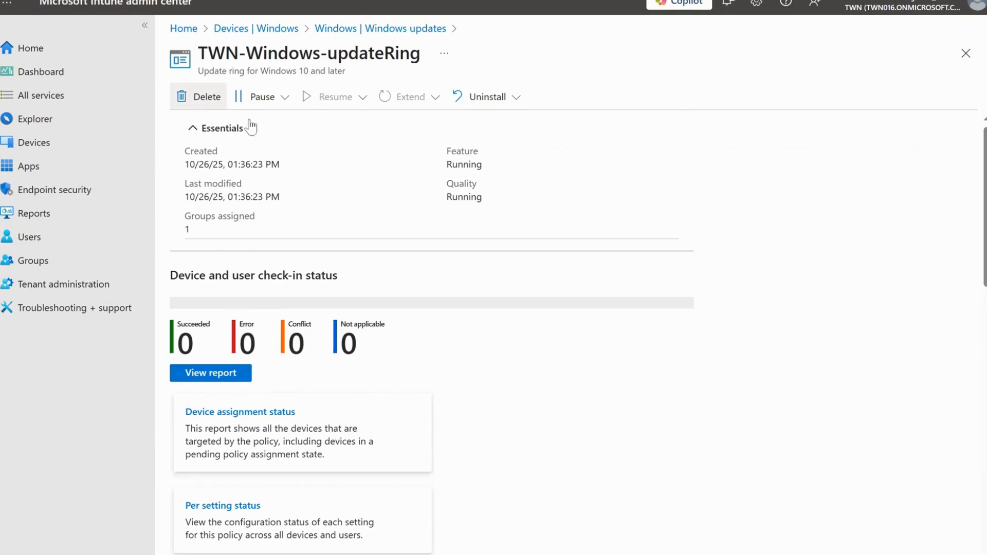
pyautogui.click(284, 100)
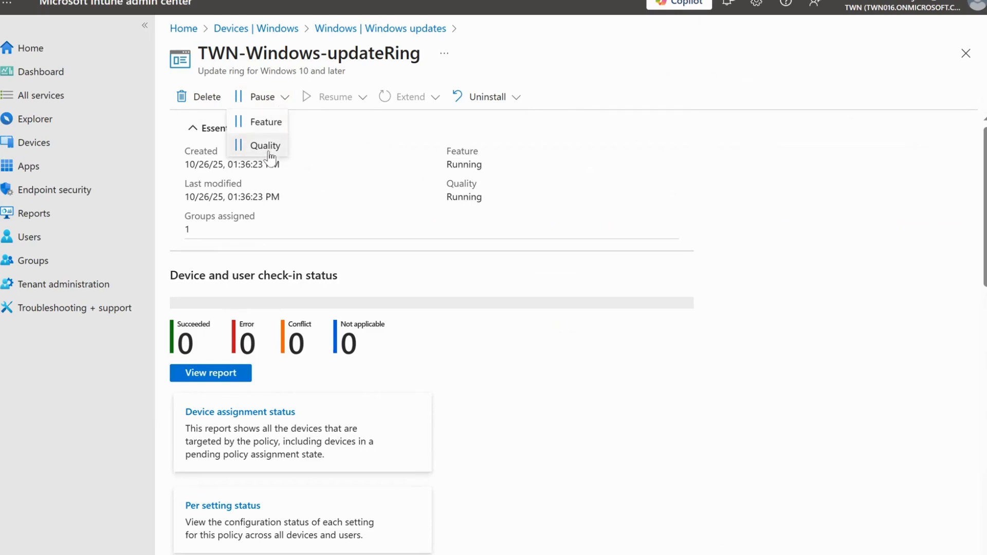
pyautogui.click(324, 132)
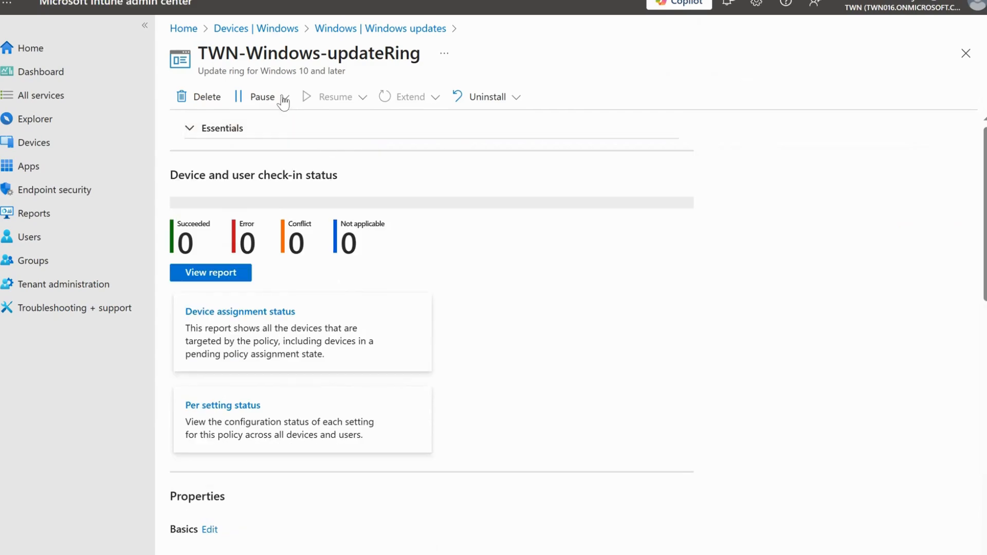
pyautogui.click(282, 98)
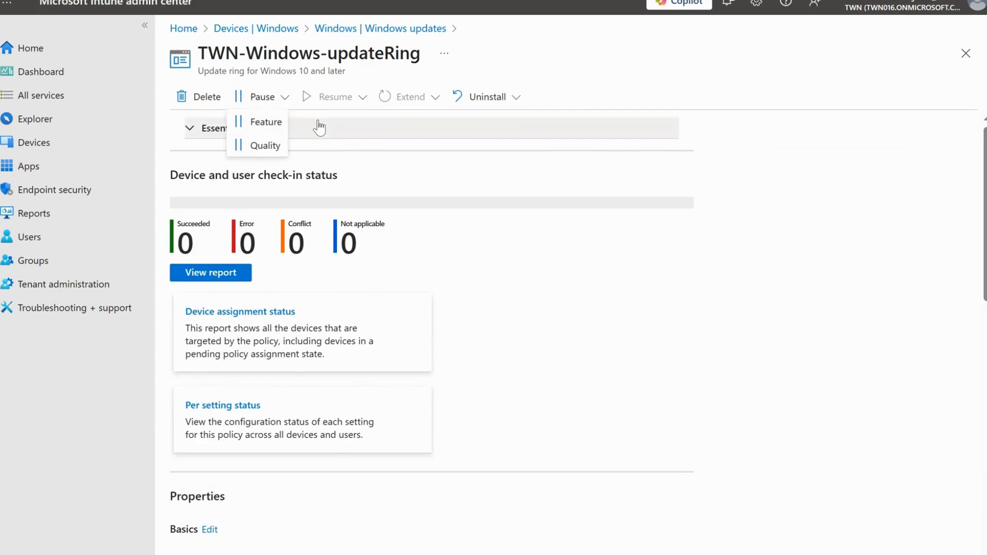
pyautogui.click(317, 127)
# - Pause feature updates for TWN-Windows-updateRing and confirm the pause
pyautogui.click(259, 103)
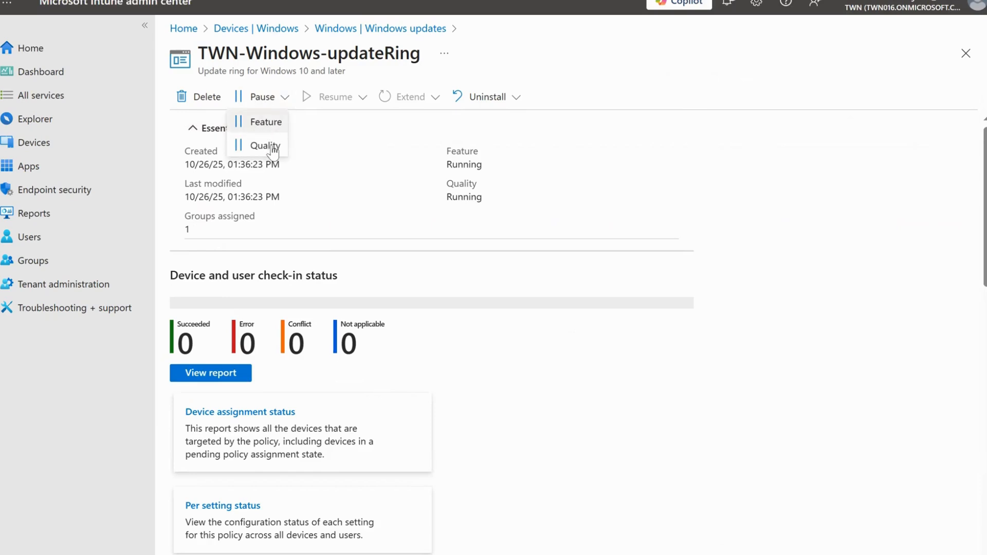
pyautogui.click(262, 124)
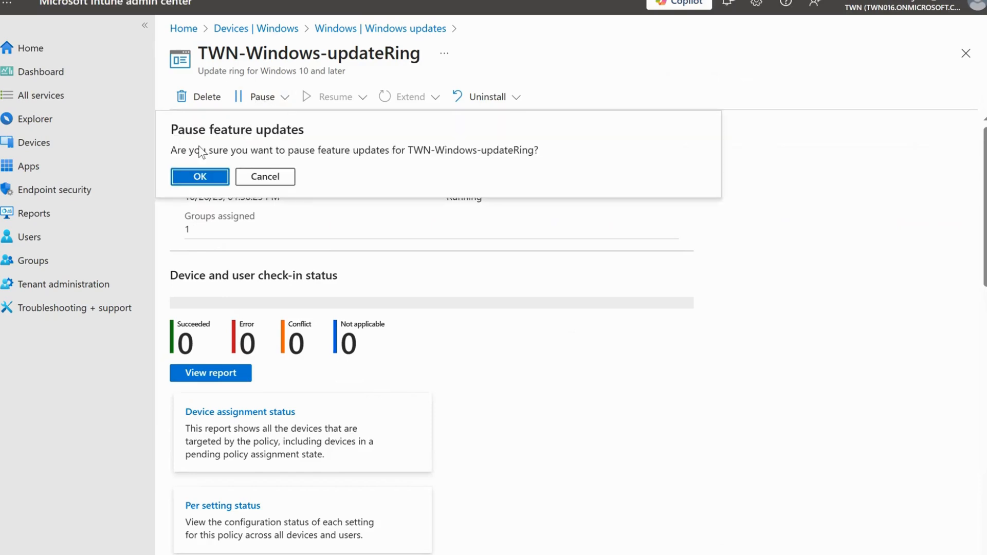
pyautogui.click(198, 114)
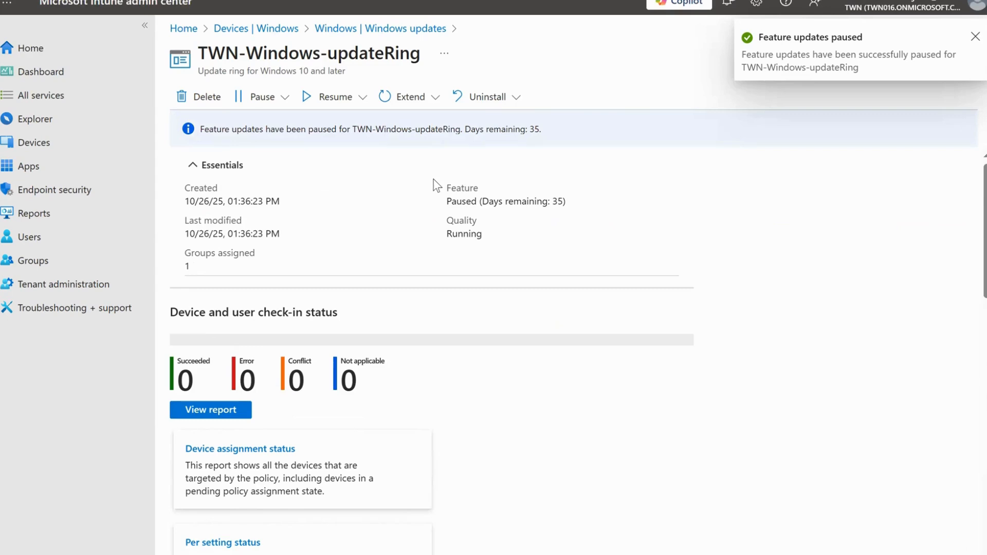
# - Resume the paused feature updates for TWN-Windows-updateRing
pyautogui.click(363, 98)
pyautogui.click(340, 123)
pyautogui.click(194, 178)
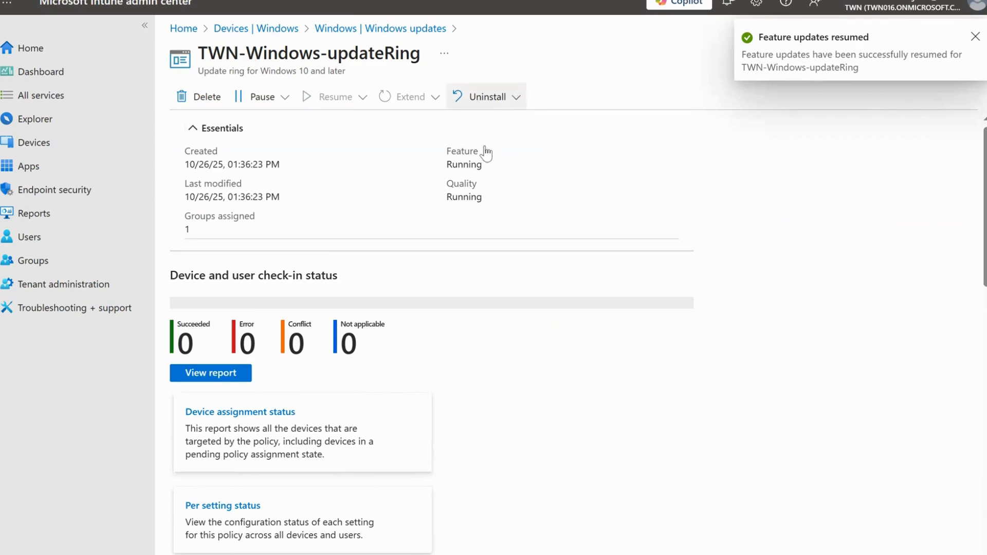
# - View the update ring's uninstall options, review its check-in status, properties and assignments, and close the policy
pyautogui.click(503, 95)
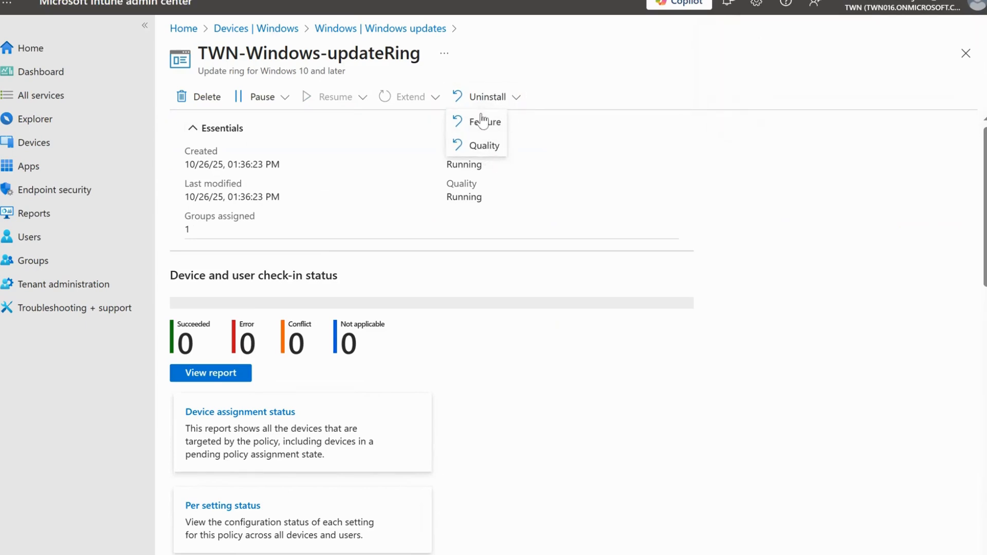
pyautogui.click(549, 403)
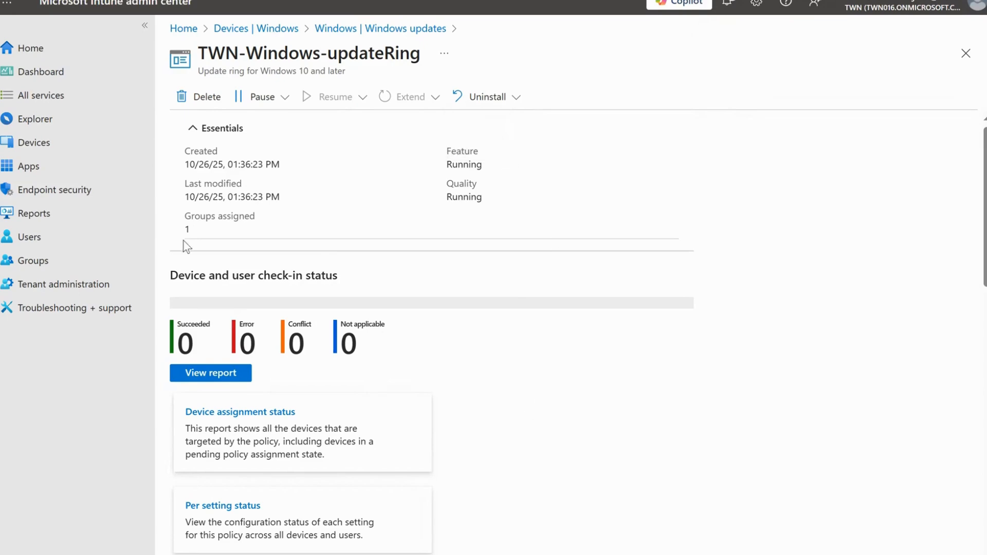
pyautogui.scroll(-3, 218, 277)
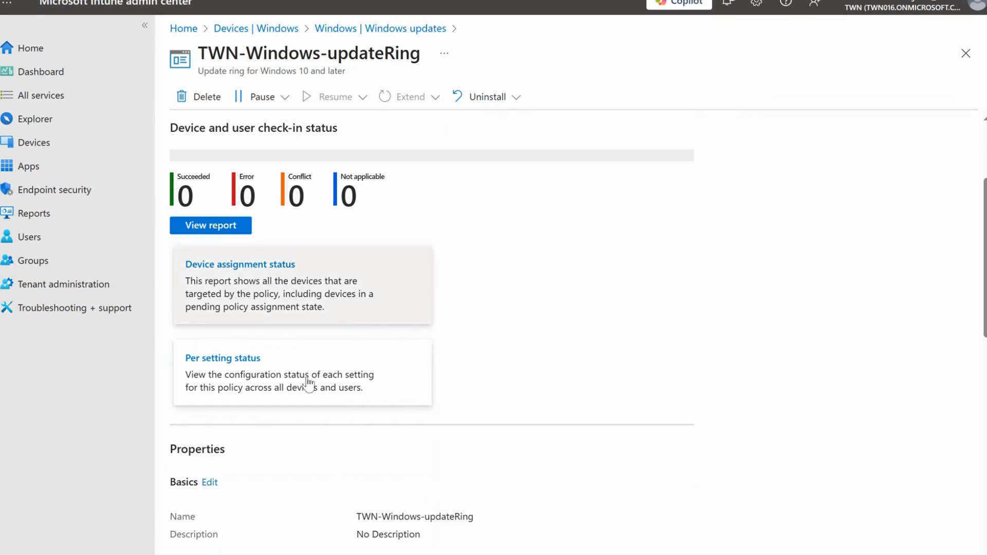
pyautogui.scroll(-10, 326, 390)
pyautogui.scroll(-2, 327, 389)
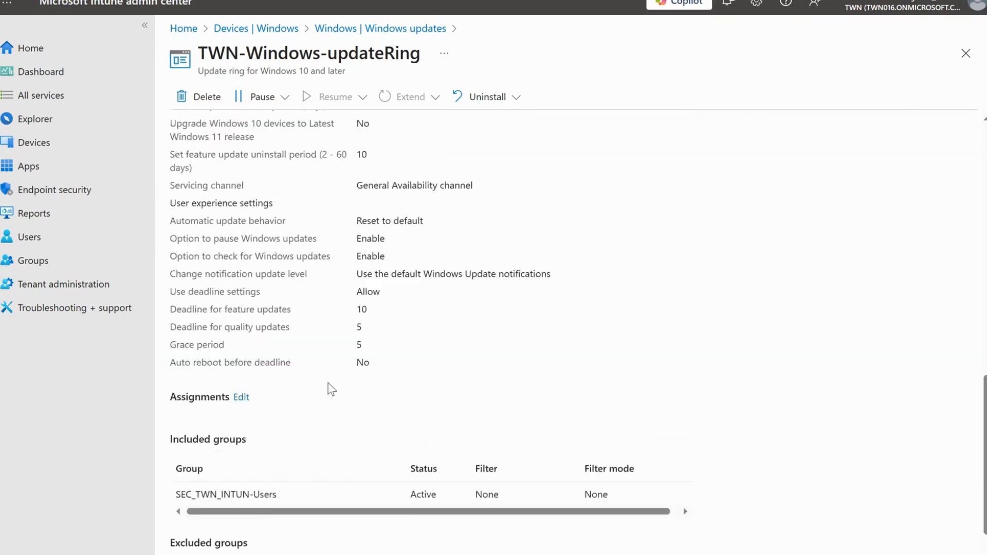
pyautogui.scroll(15, 329, 388)
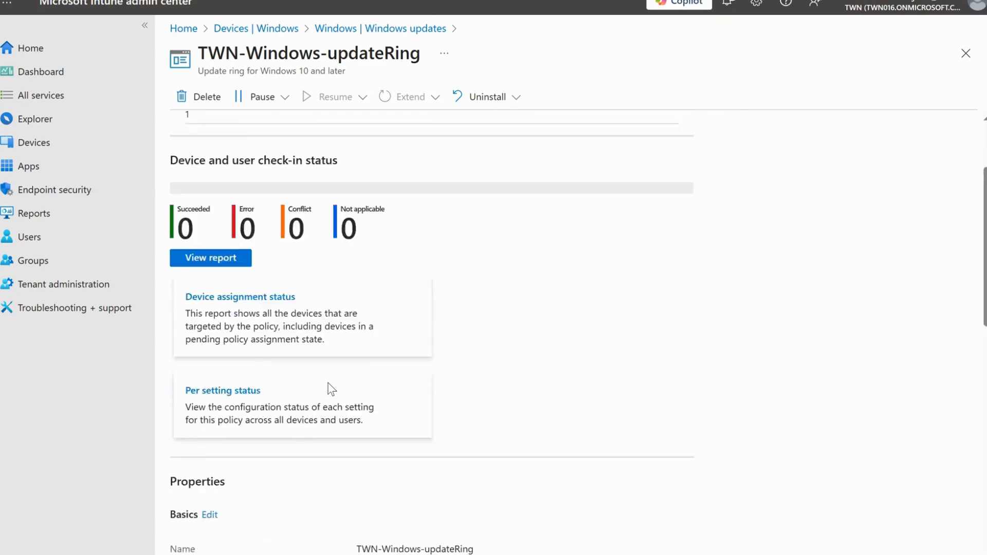
pyautogui.click(966, 53)
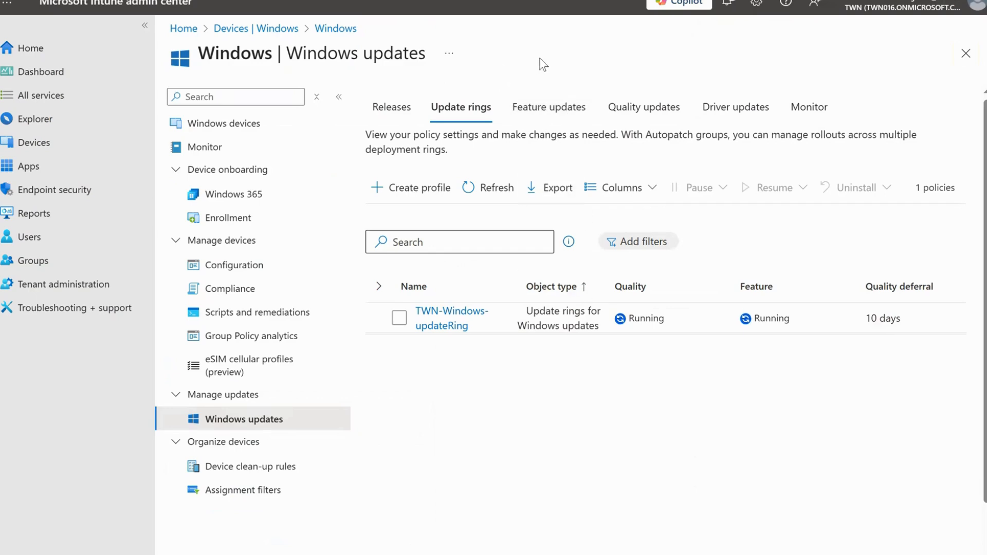
# - Start a new feature update deployment profile and name it TWN-Windows-Featureupdate, leaving the description empty
pyautogui.click(553, 111)
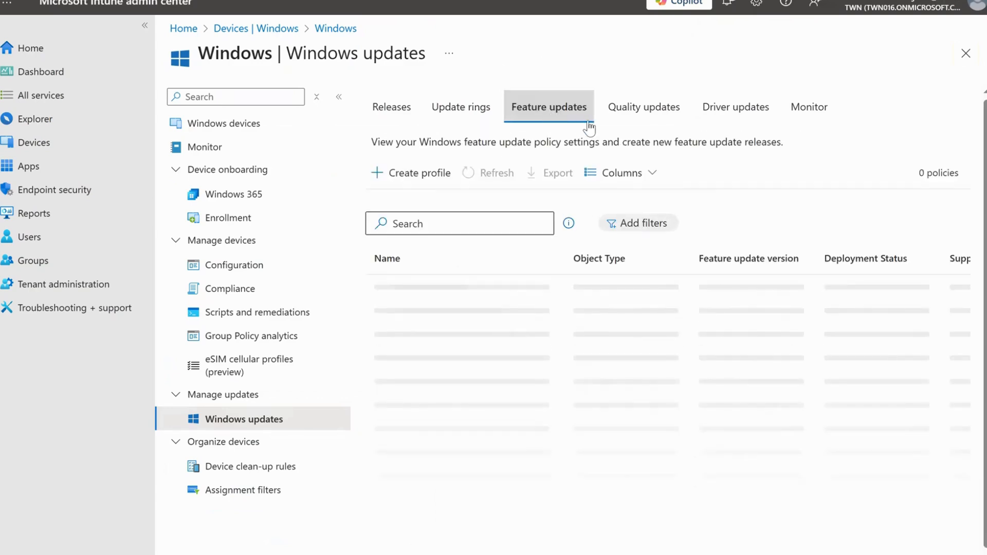
pyautogui.click(455, 106)
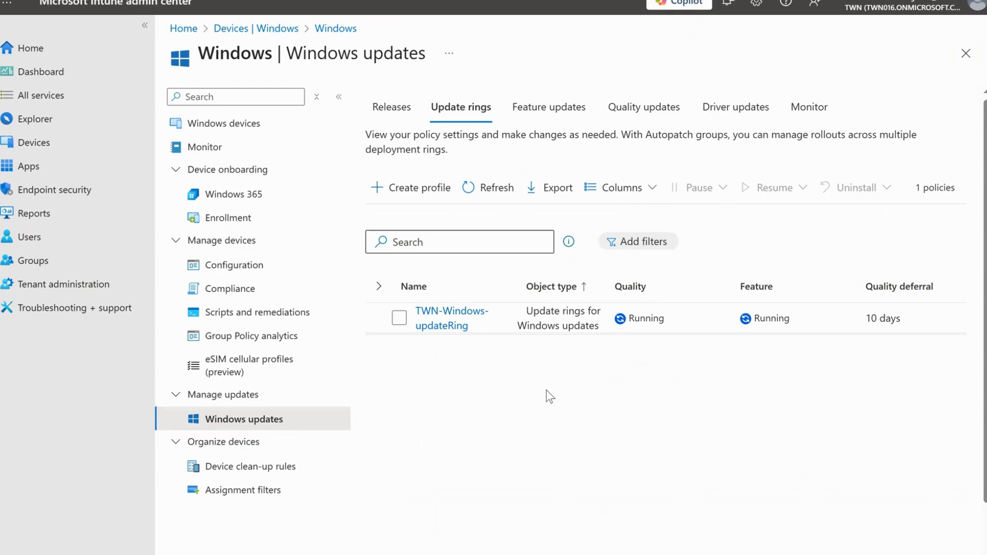
pyautogui.click(555, 115)
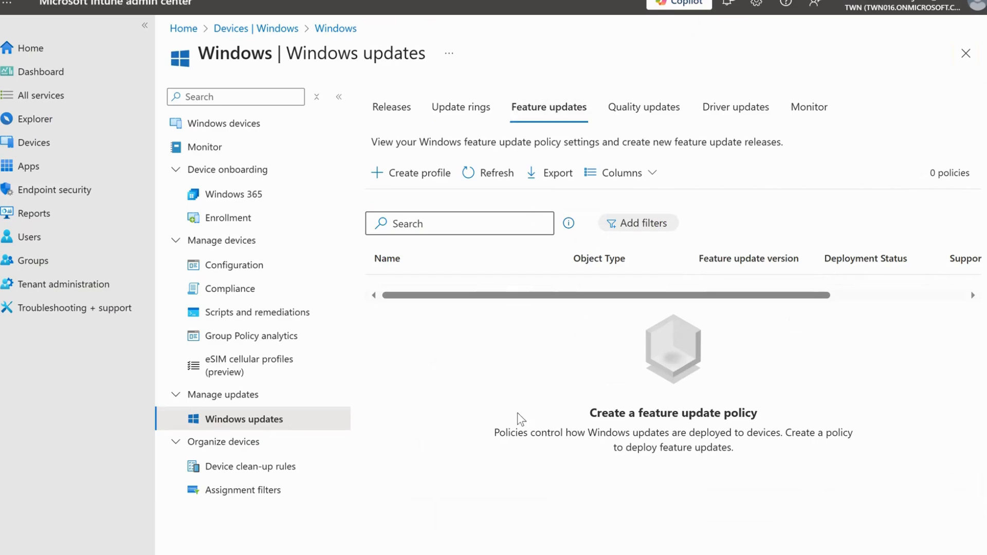
pyautogui.click(422, 173)
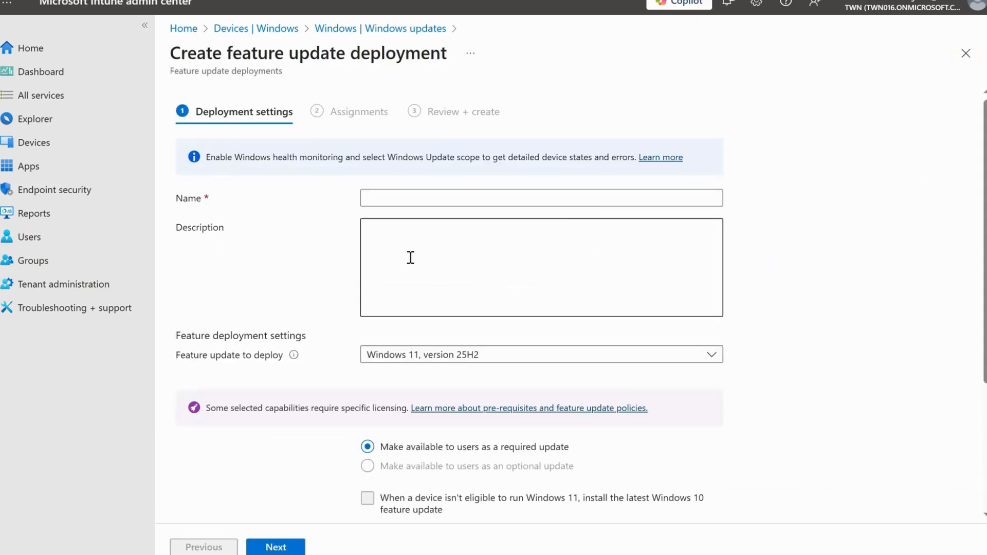
pyautogui.click(434, 197)
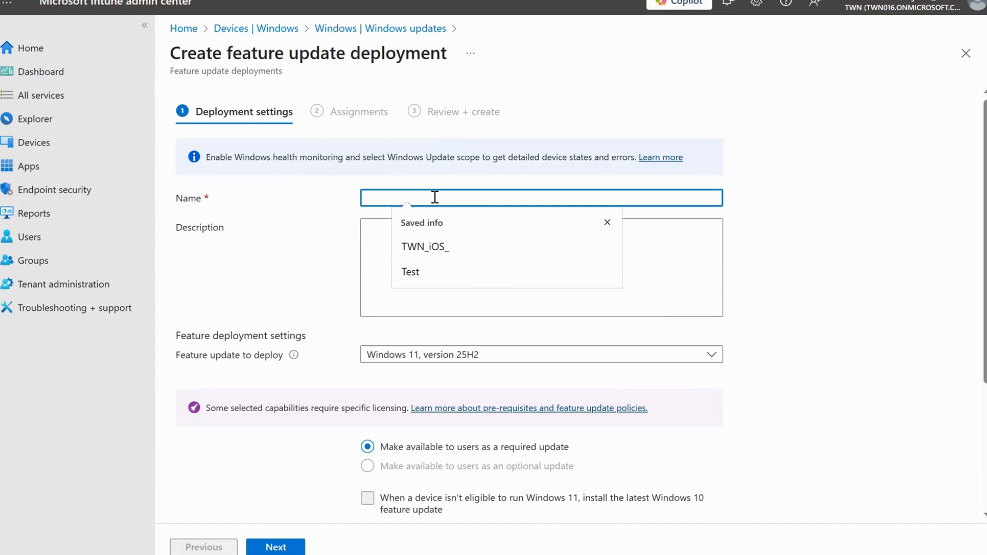
pyautogui.write('TWN')
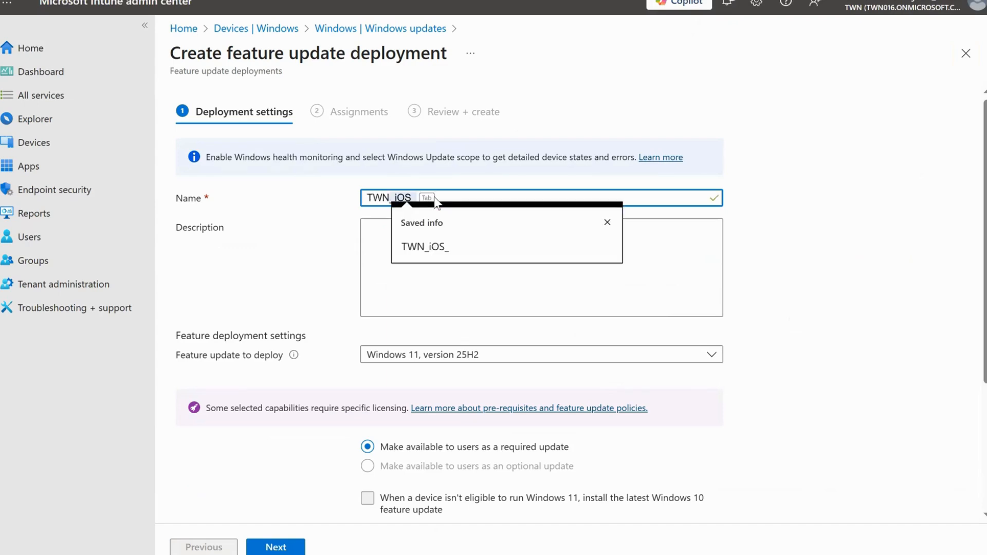
pyautogui.write('-')
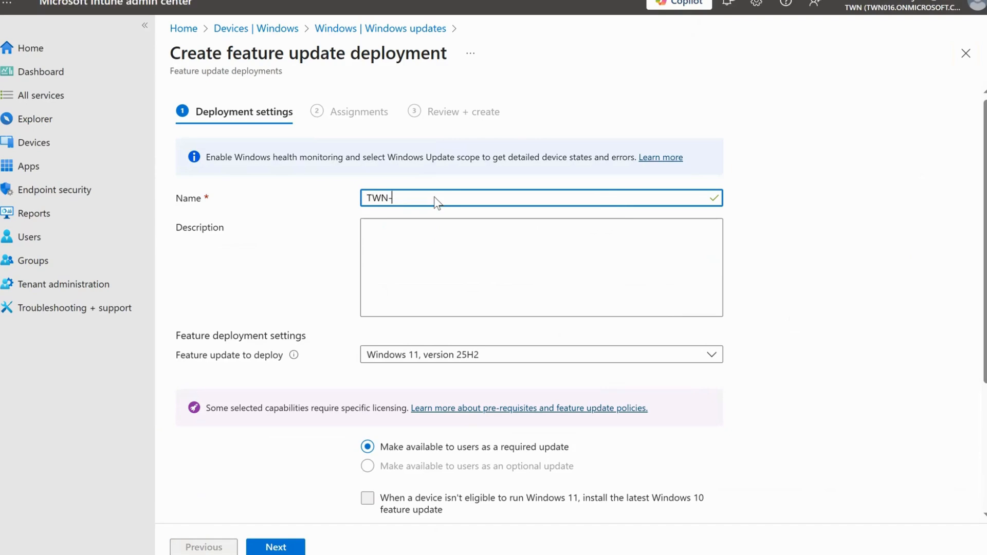
pyautogui.write('Windows-Featureupdate')
pyautogui.click(468, 257)
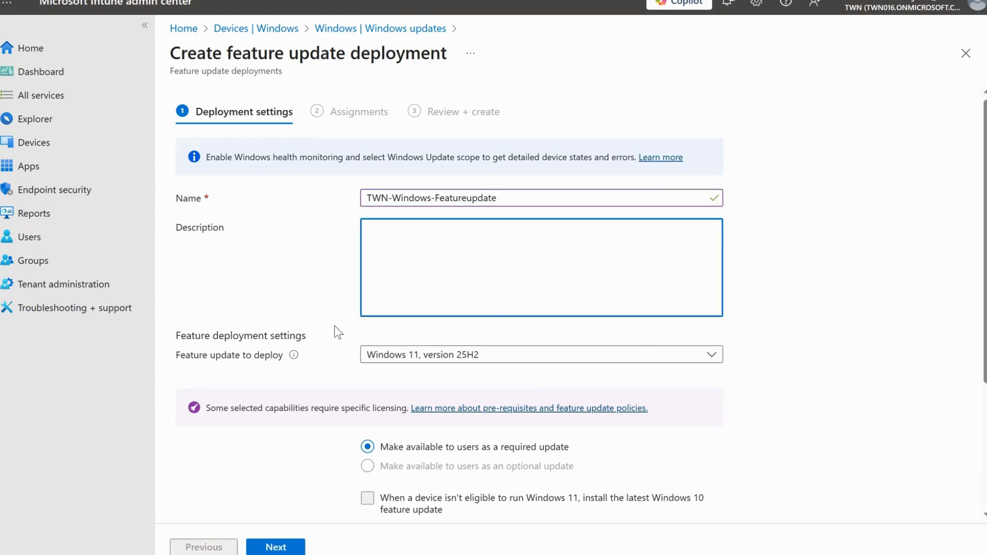
# - Set the feature update to deploy to Windows 11, version 24H2, and review the Windows 10 fallback option for ineligible devices
pyautogui.scroll(-2, 773, 329)
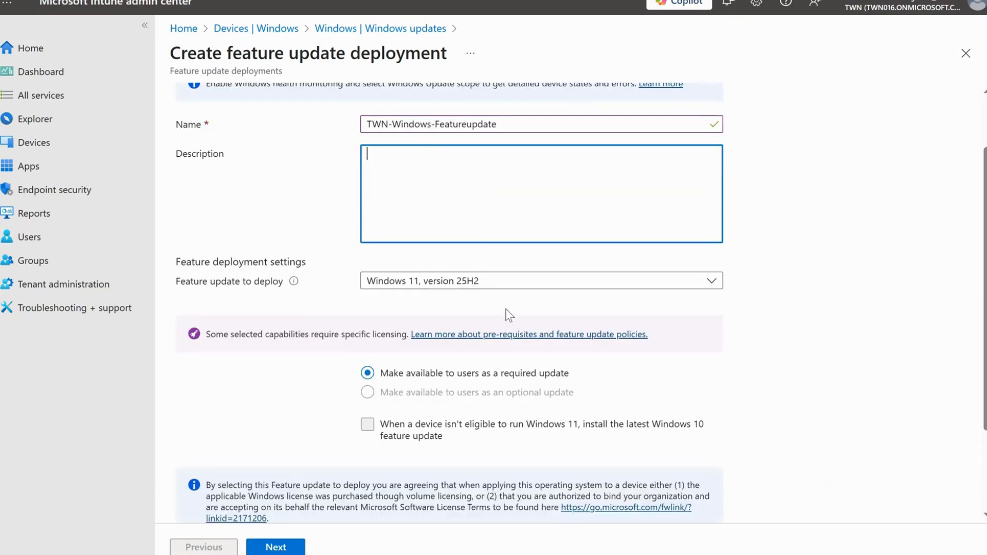
pyautogui.click(453, 288)
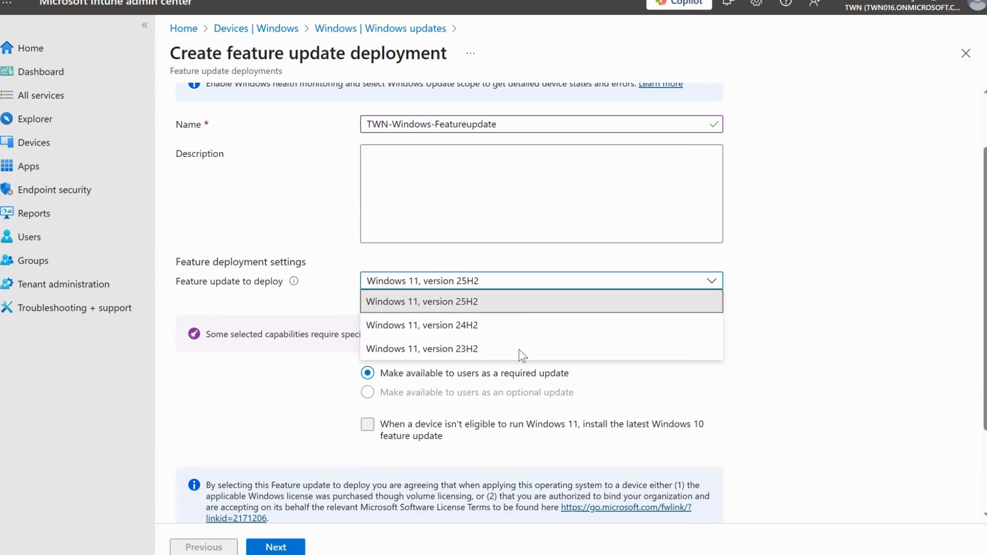
pyautogui.click(476, 332)
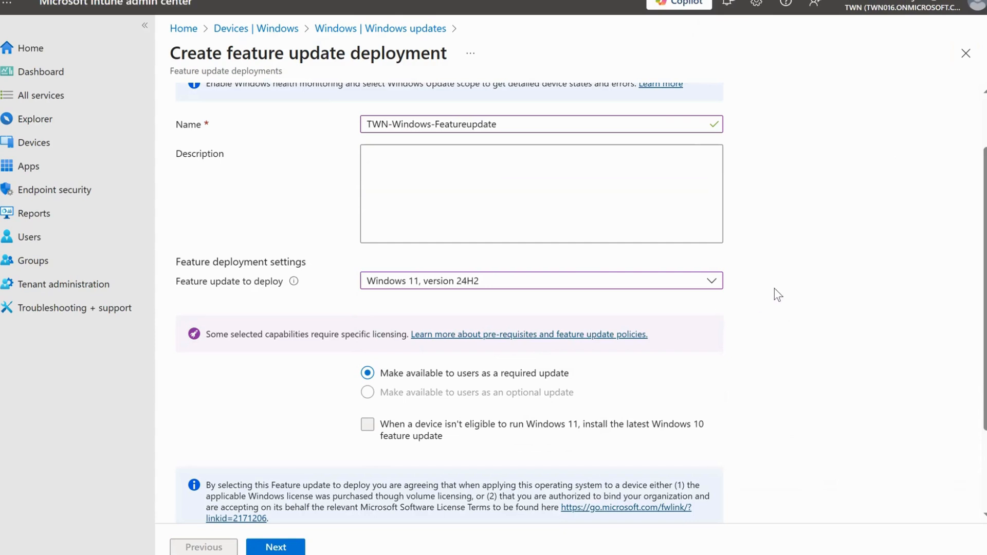
pyautogui.click(695, 286)
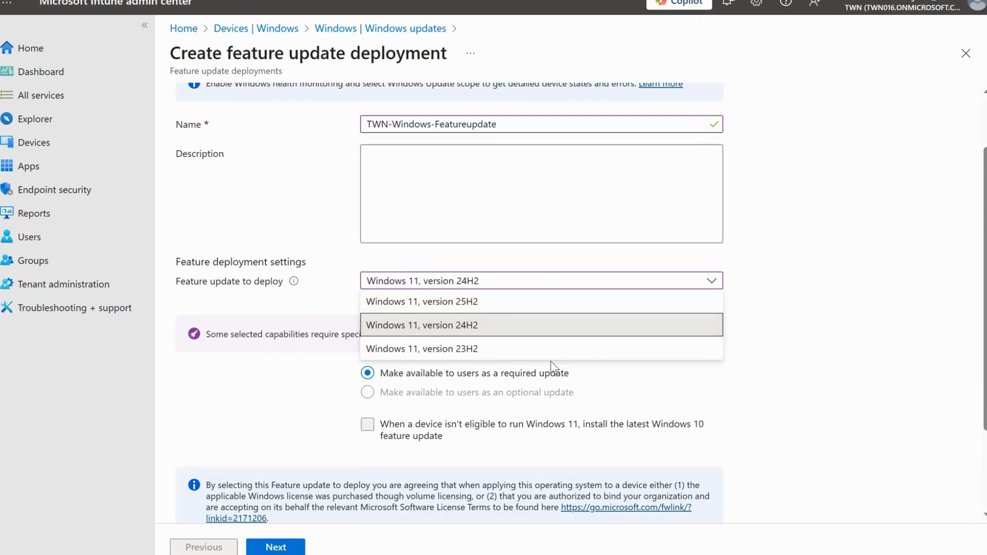
pyautogui.click(490, 333)
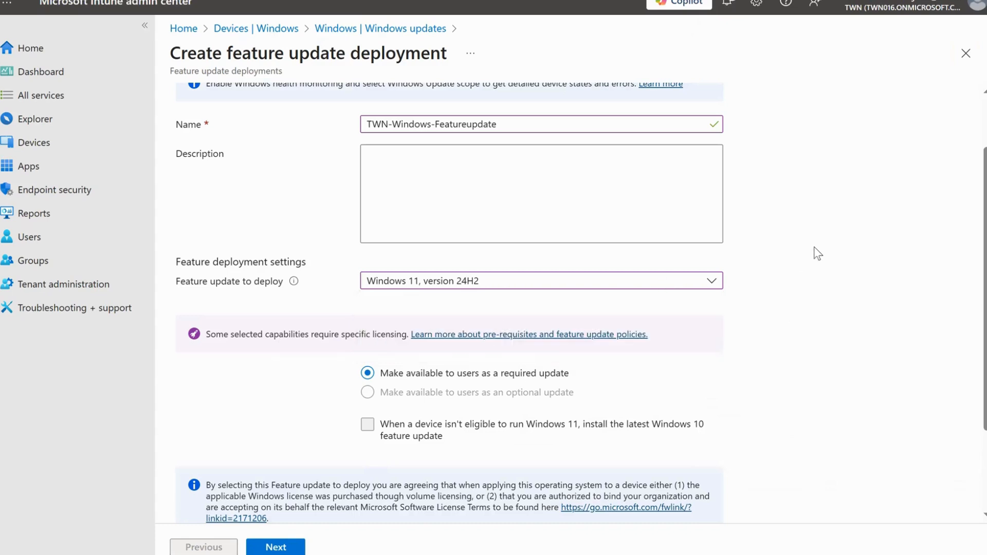
pyautogui.scroll(-2, 811, 265)
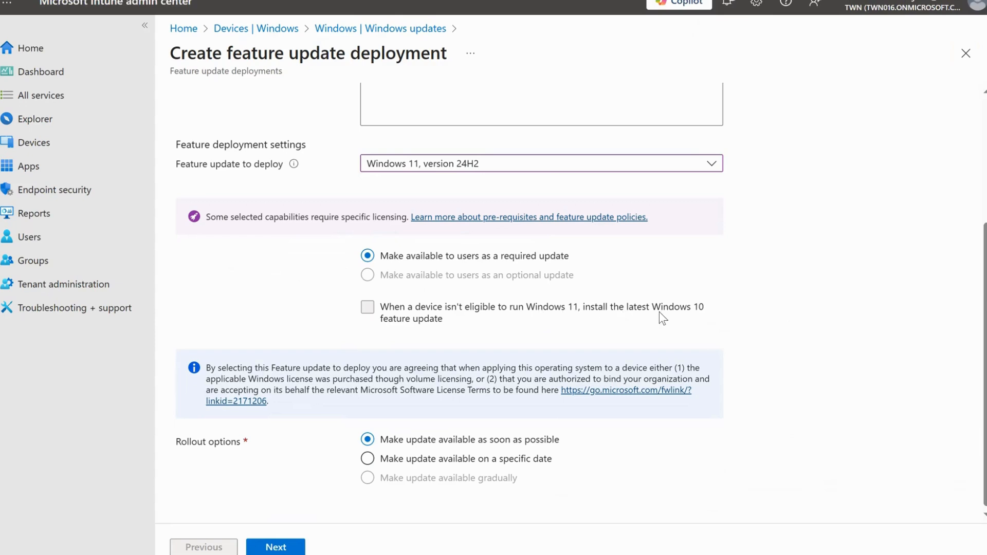
pyautogui.moveTo(446, 325); pyautogui.dragTo(390, 304)
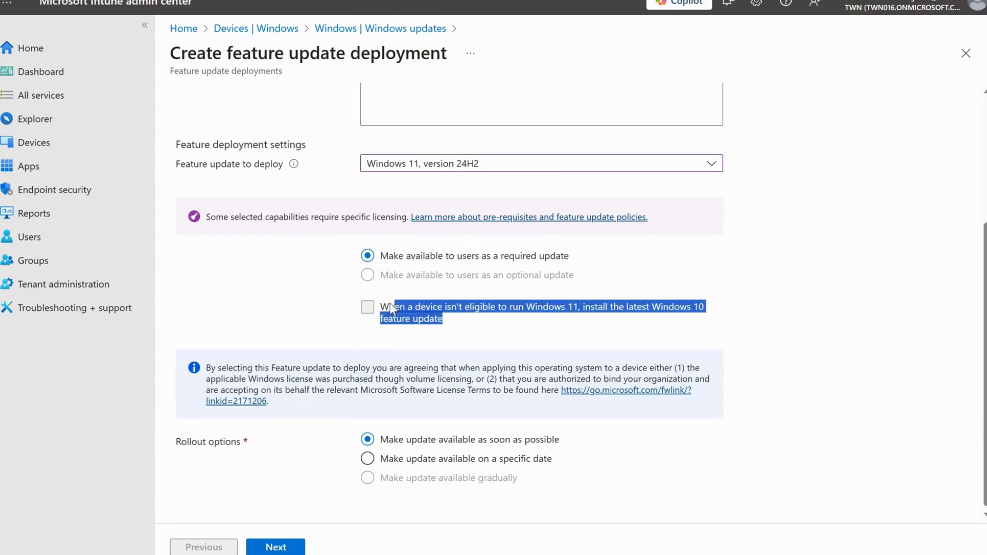
pyautogui.click(518, 339)
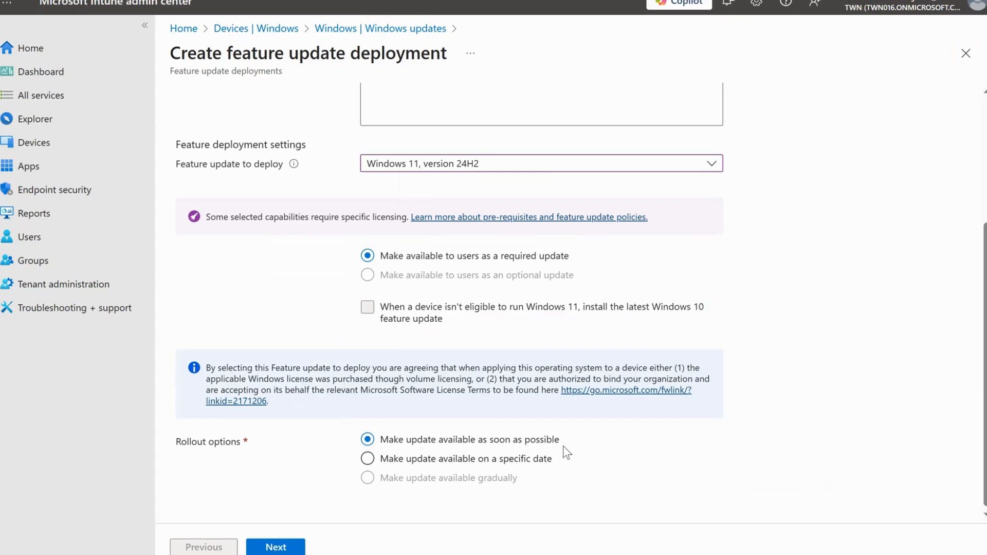
# - Set the rollout option to make the update available on a specific date, with 10/29/2025 as the first available date
pyautogui.click(381, 464)
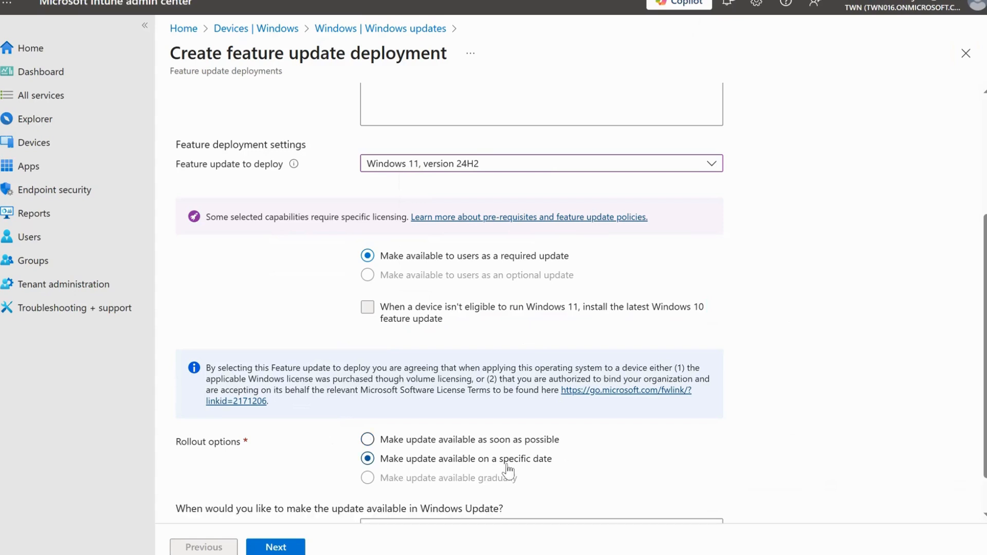
pyautogui.scroll(-1, 694, 458)
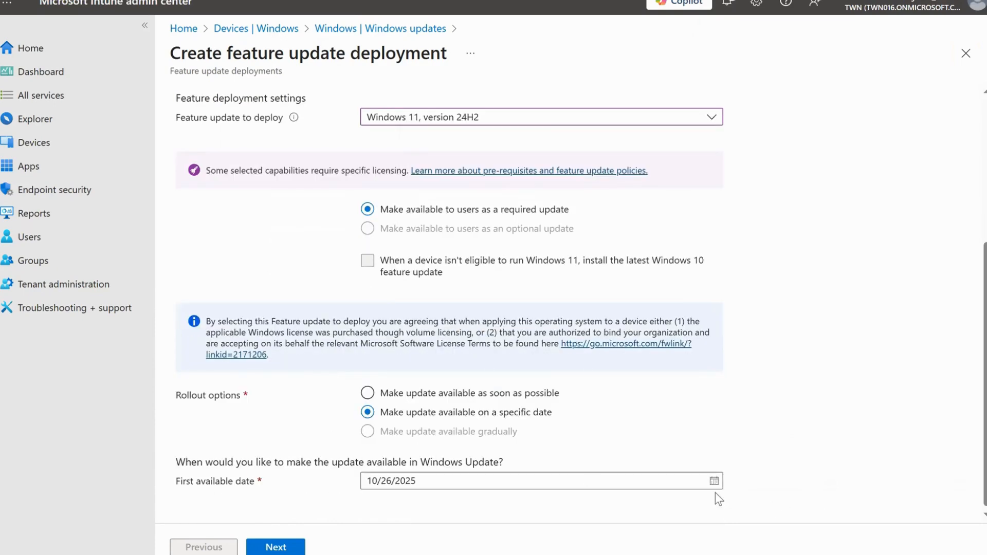
pyautogui.click(583, 489)
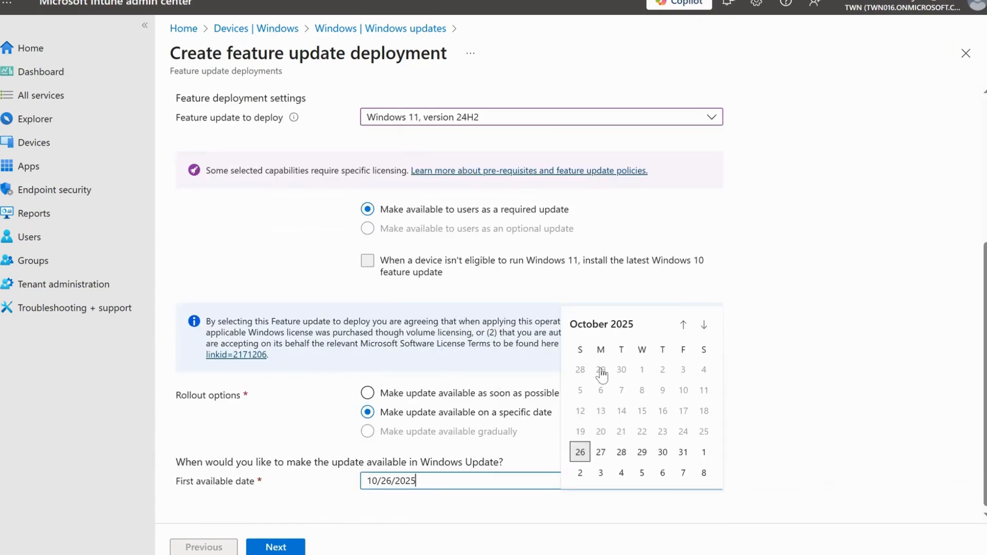
pyautogui.click(643, 451)
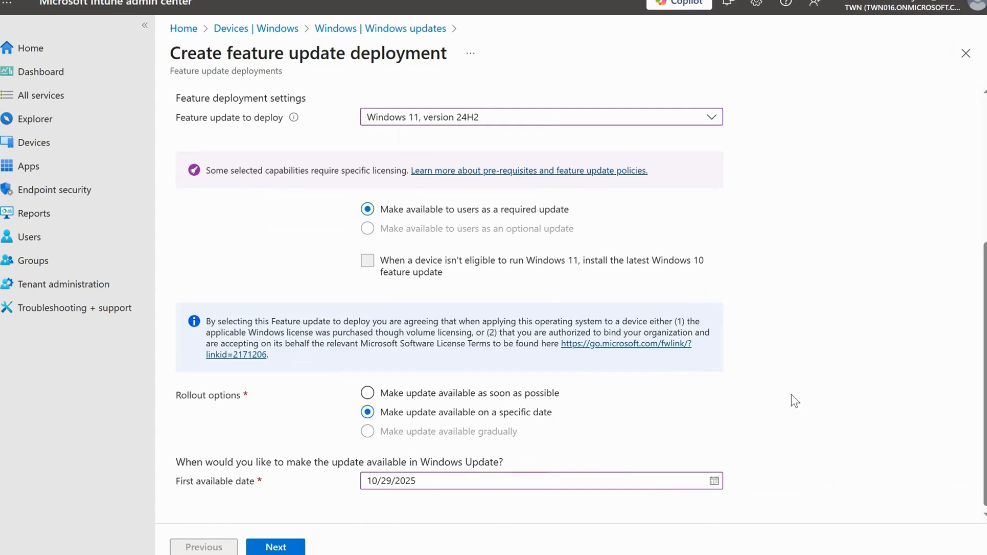
# - Set the rollout option to make the update available as soon as possible
pyautogui.scroll(3, 791, 396)
pyautogui.scroll(-3, 791, 397)
pyautogui.click(361, 393)
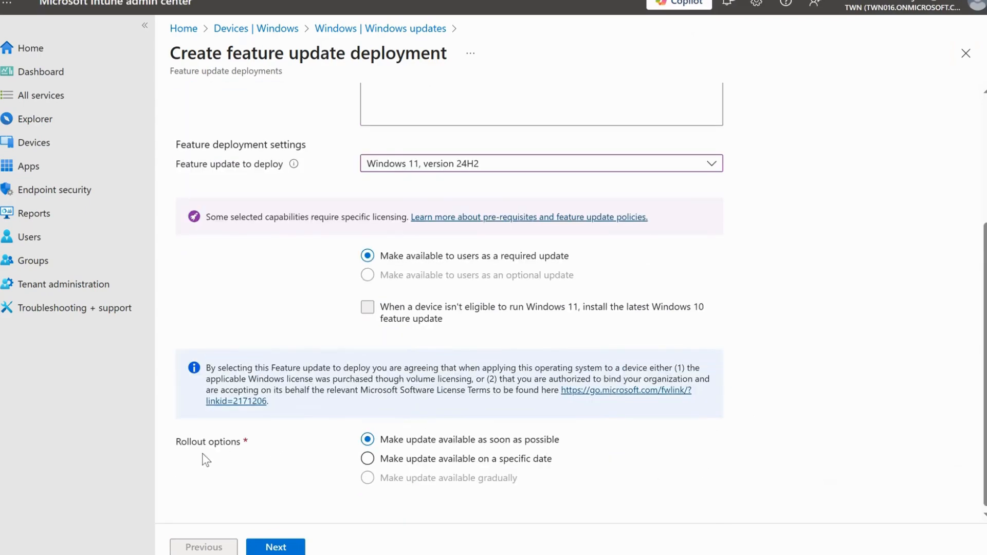
# - Assign the feature update deployment to the included group SEC_TWN_INTUN-Users, leaving the excluded groups empty
pyautogui.click(294, 549)
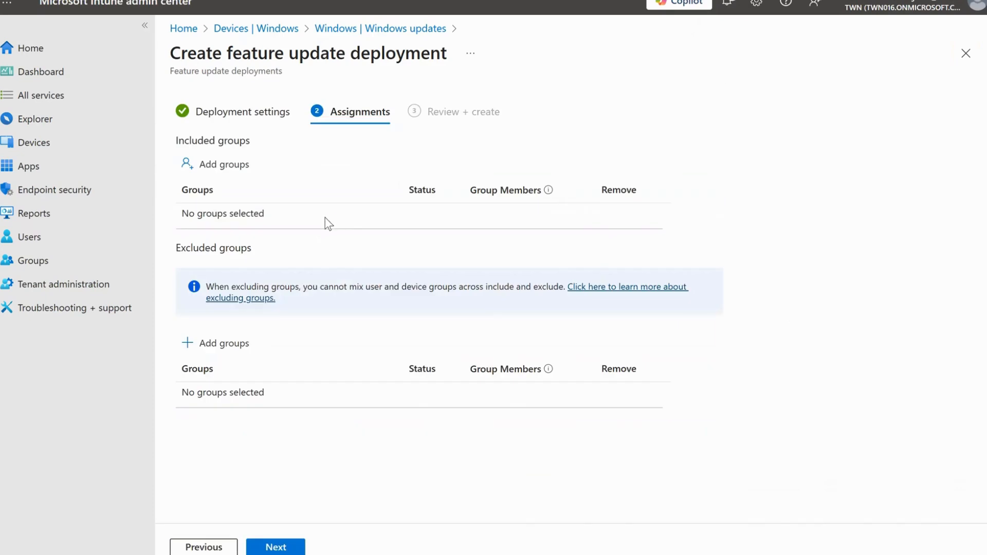
pyautogui.click(237, 174)
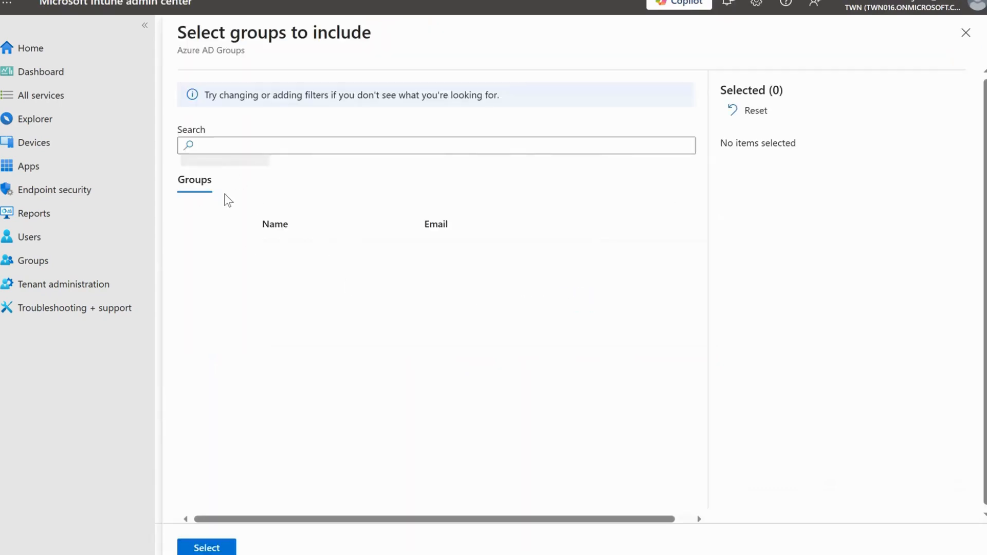
pyautogui.click(198, 300)
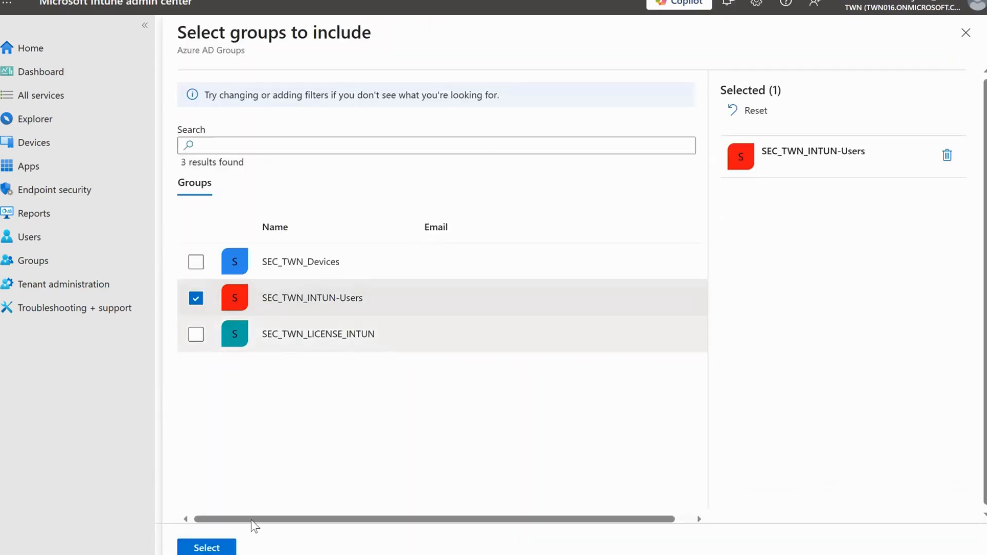
pyautogui.click(206, 548)
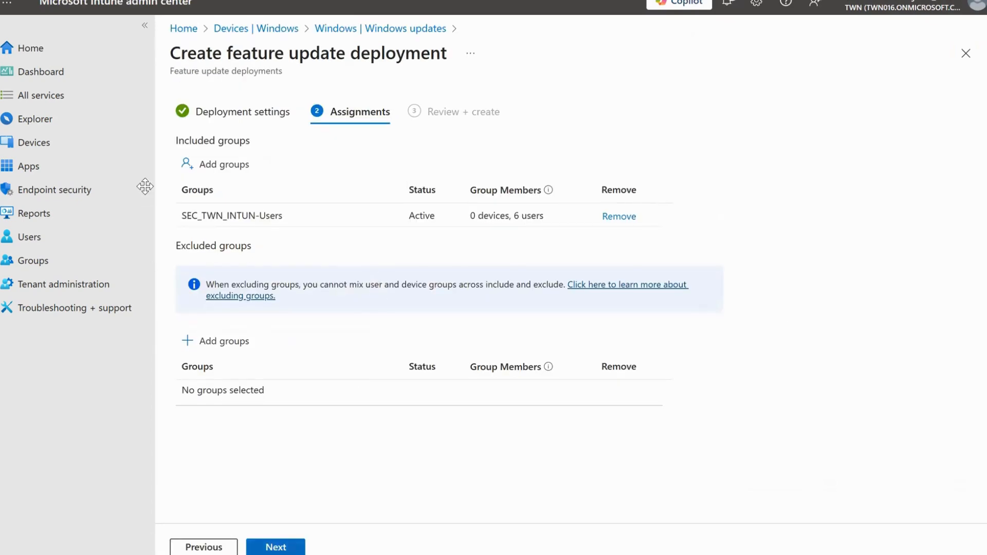
pyautogui.moveTo(176, 245); pyautogui.dragTo(259, 245)
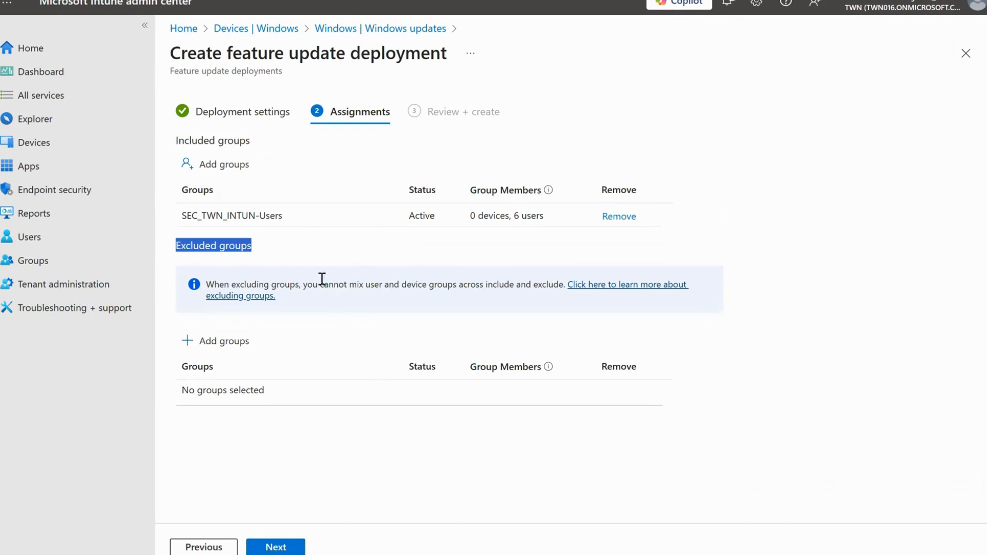
pyautogui.click(338, 434)
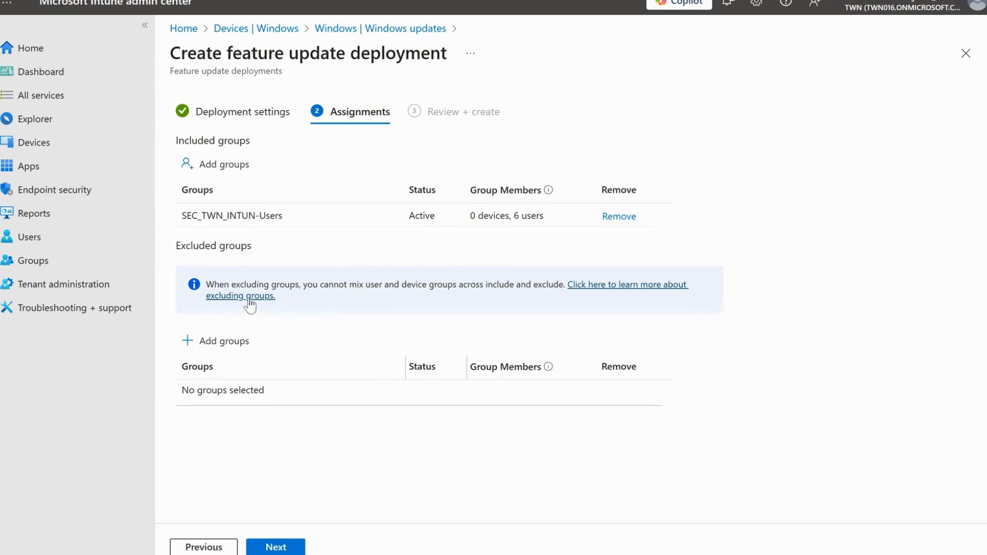
# - Review the deployment summary and create the TWN-Windows-Featureupdate deployment
pyautogui.click(297, 547)
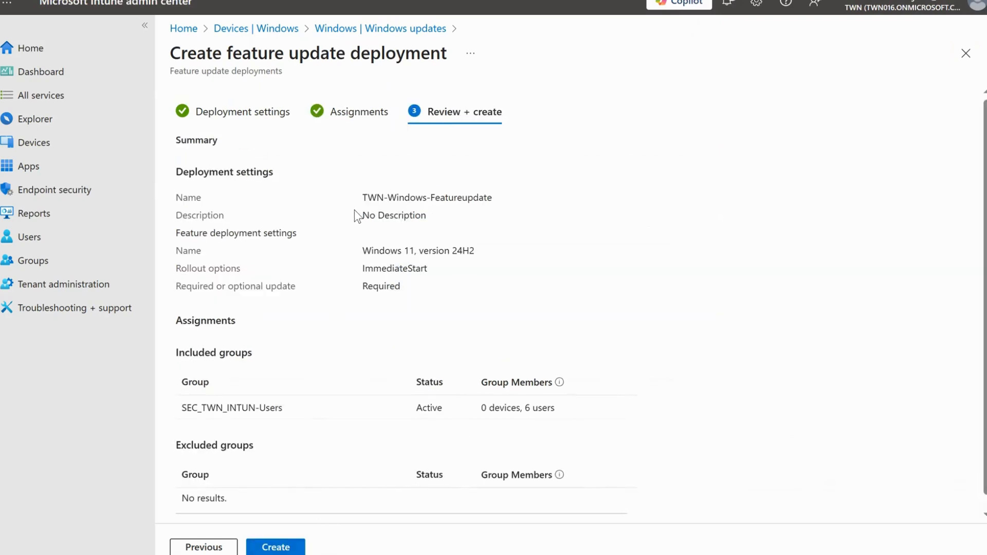
pyautogui.scroll(-1, 354, 210)
pyautogui.scroll(1, 356, 211)
pyautogui.click(301, 549)
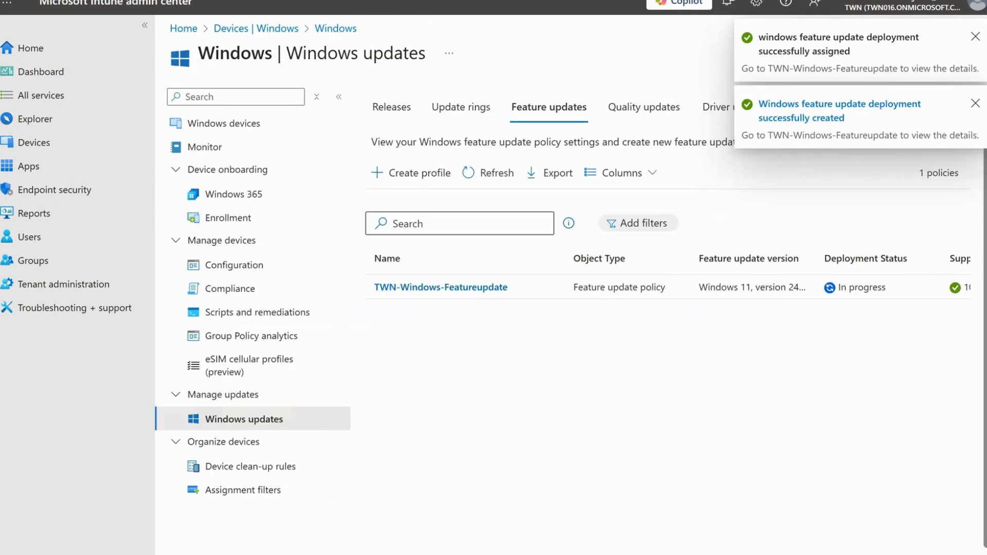
# - Check the new feature update policy in the list, review the properties of TWN-Windows-Featureupdate, and close it
pyautogui.hscroll(4, 673, 527)
pyautogui.hscroll(-4, 673, 526)
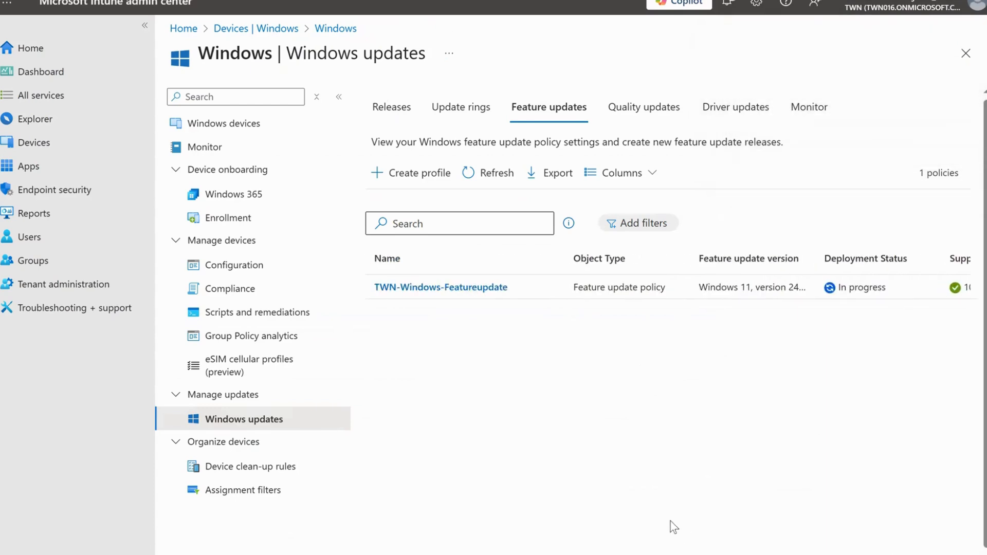
pyautogui.click(488, 287)
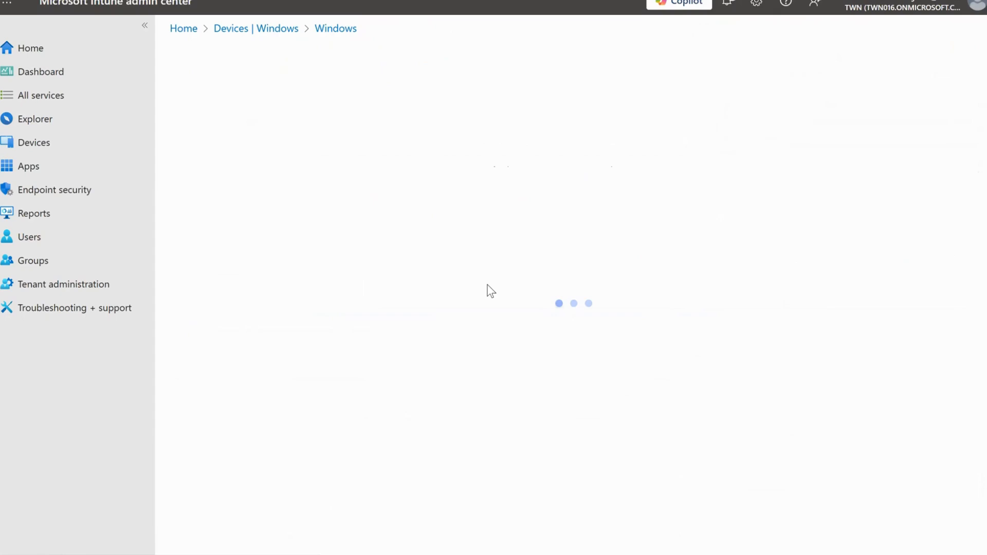
pyautogui.click(226, 170)
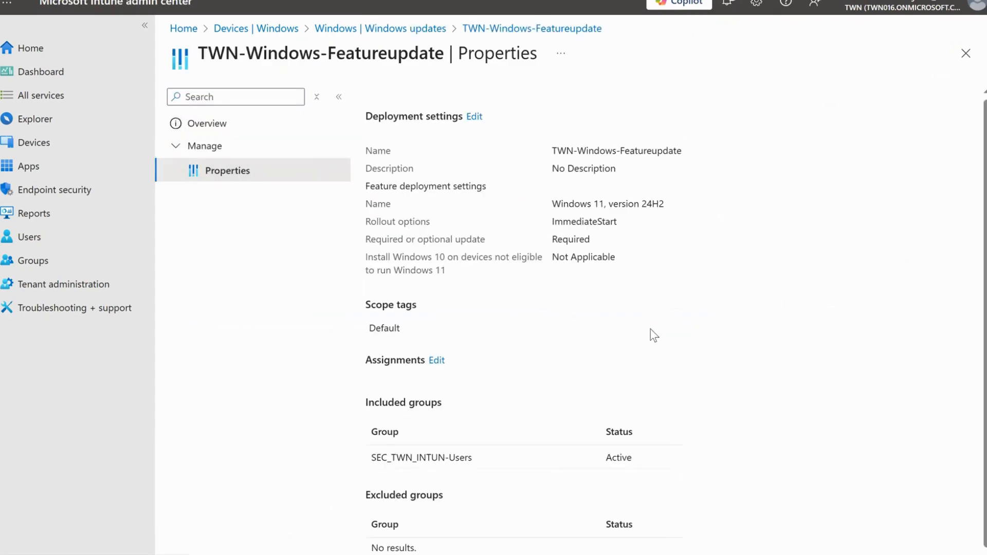
pyautogui.moveTo(551, 203); pyautogui.dragTo(789, 207)
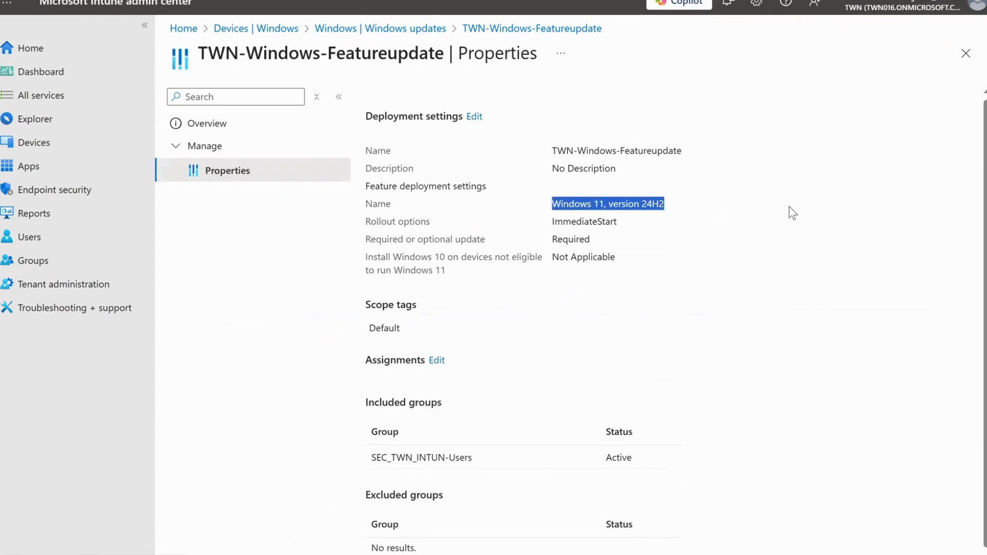
pyautogui.click(789, 207)
pyautogui.click(965, 53)
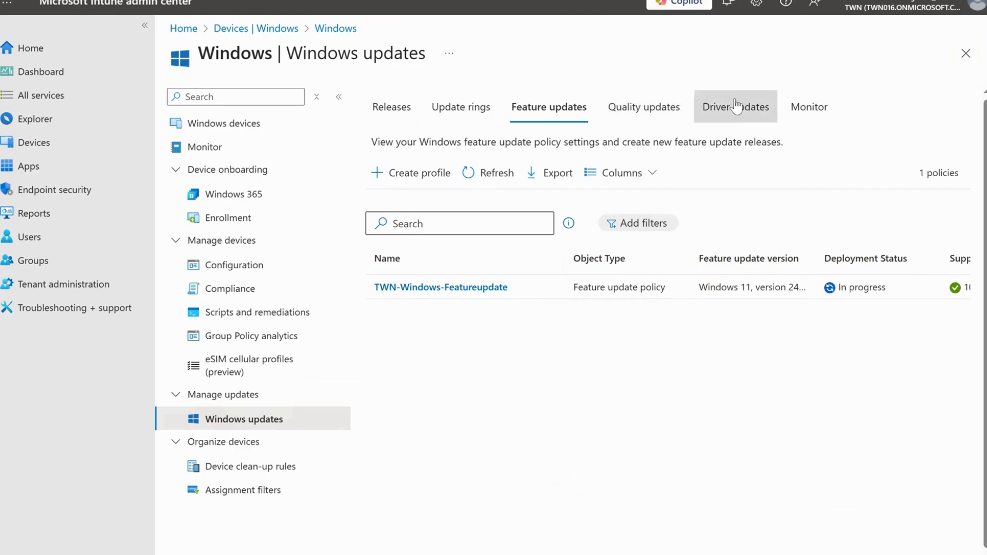
# - View the Windows update monitoring overview and driver updates, ending on the quality updates list
pyautogui.click(817, 107)
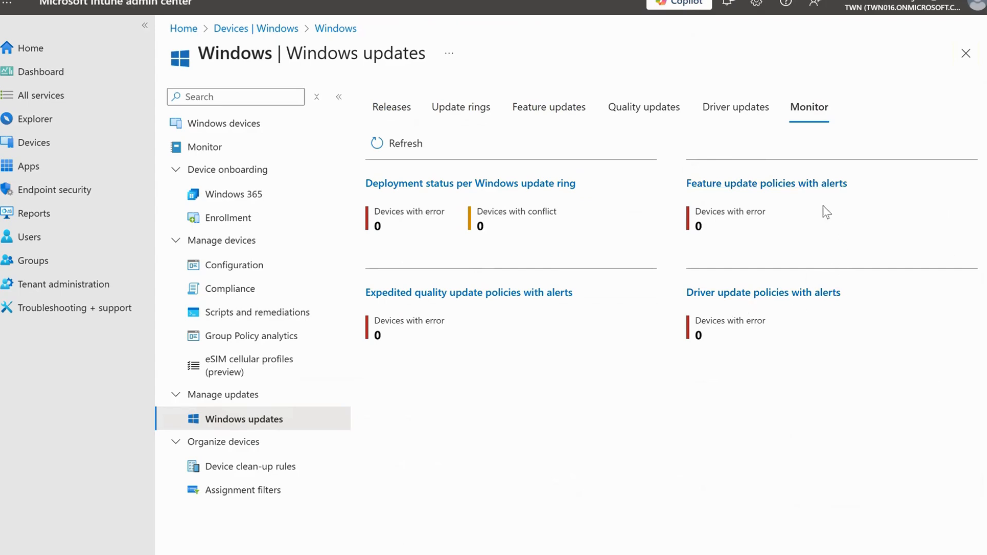
pyautogui.click(715, 114)
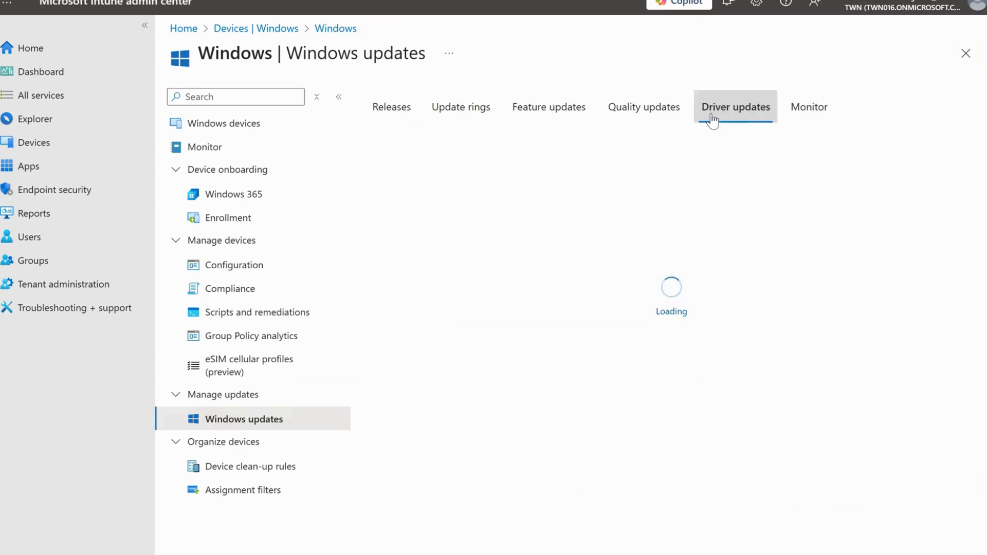
pyautogui.click(666, 114)
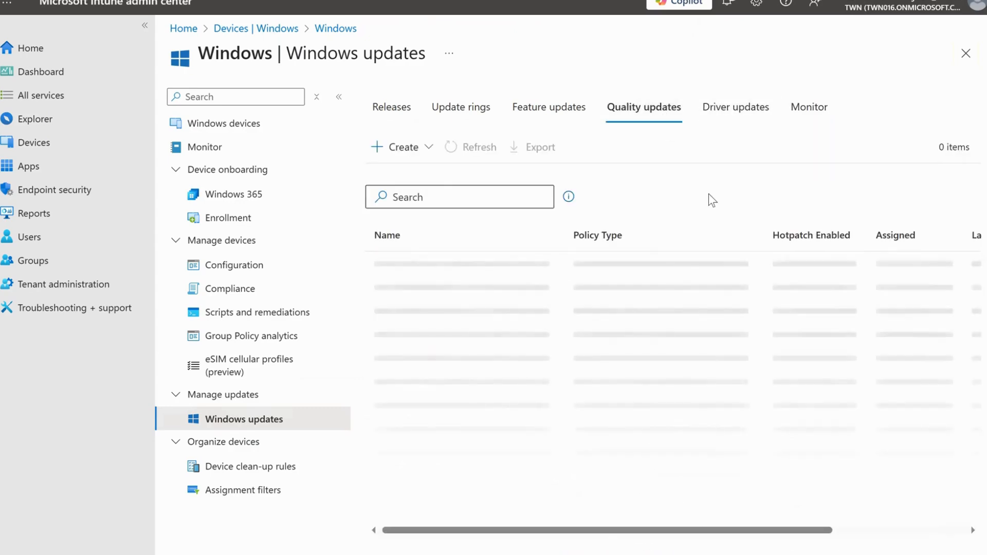